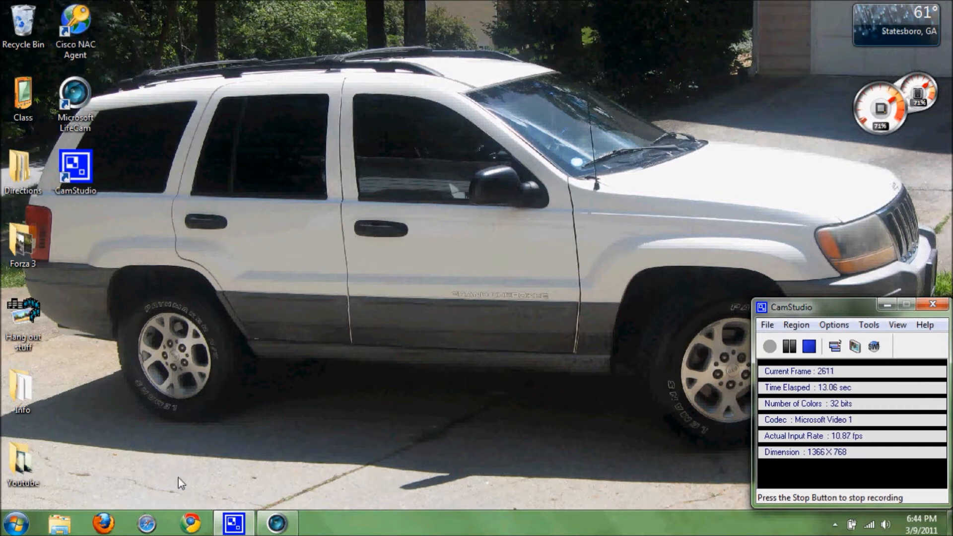
Step: In Chrome, search Google for 'ubuntu' and open the Download | Ubuntu page
click(190, 522)
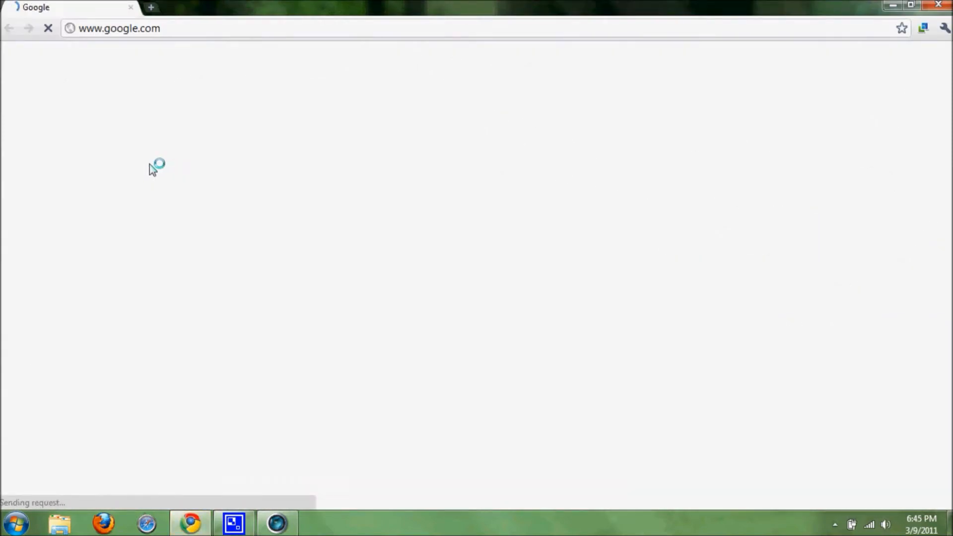
click(311, 272)
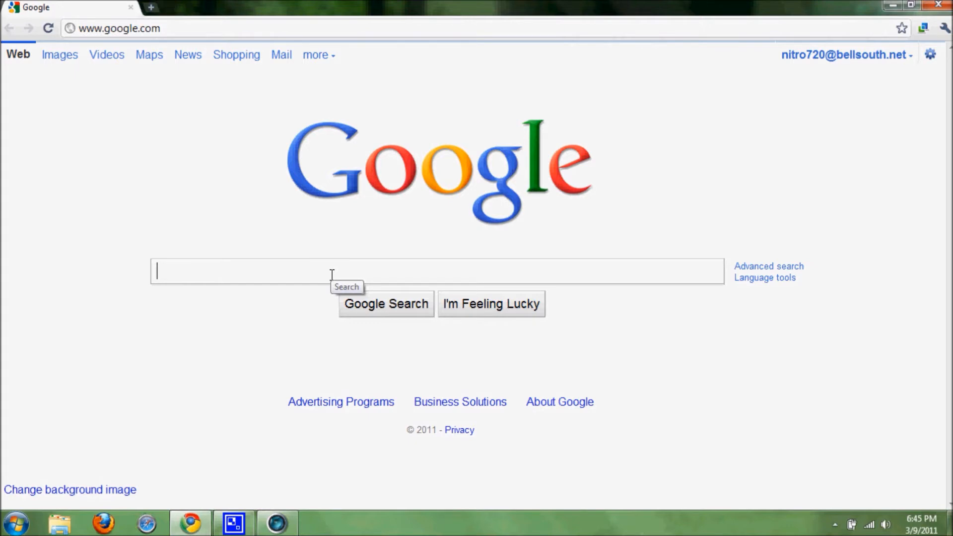
text(ubuntu)
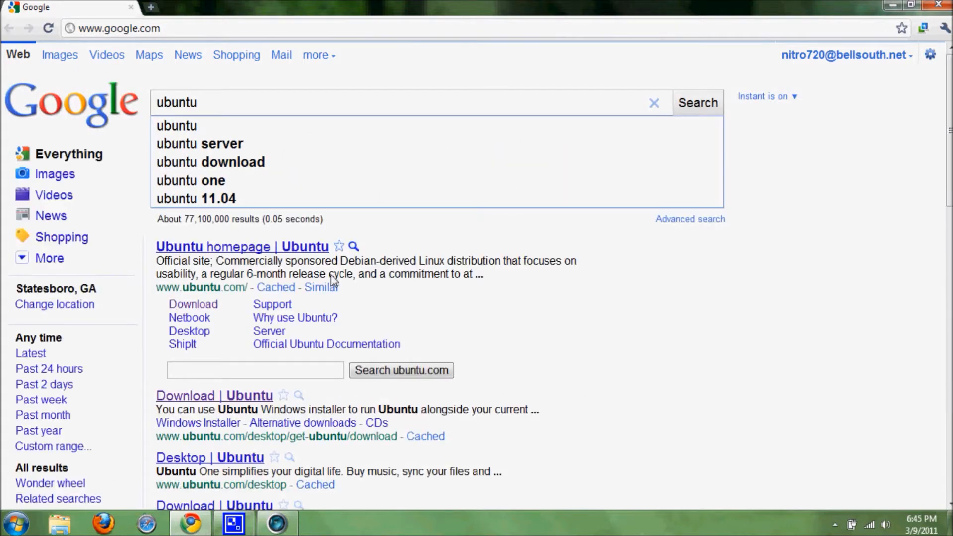
click(206, 308)
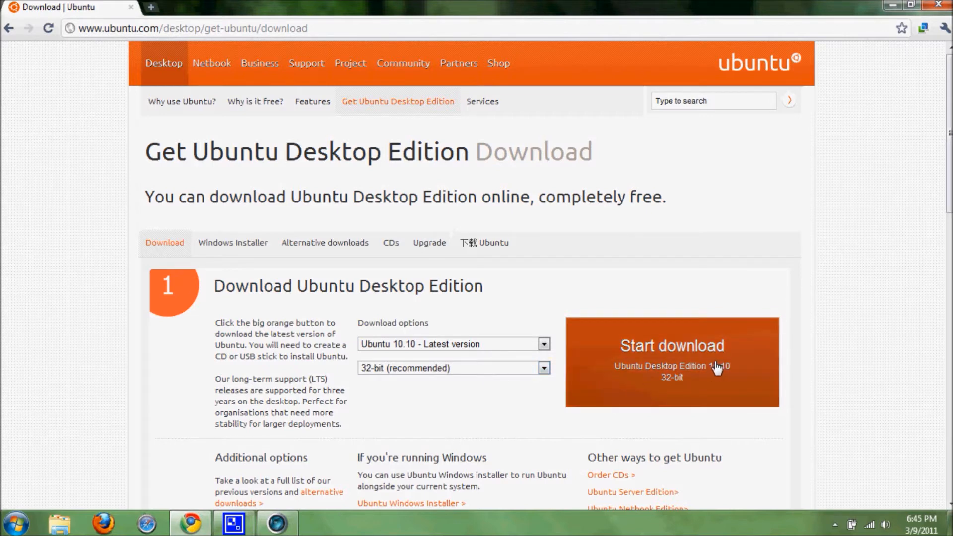
Step: Start the 32-bit Ubuntu 10.10 Desktop download, cancel Save As, and minimize Chrome
click(716, 369)
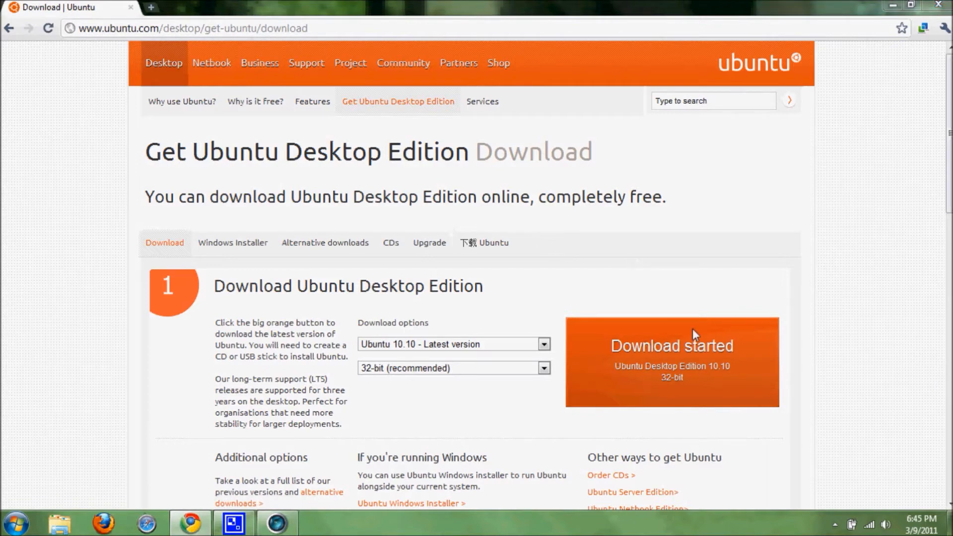
click(453, 313)
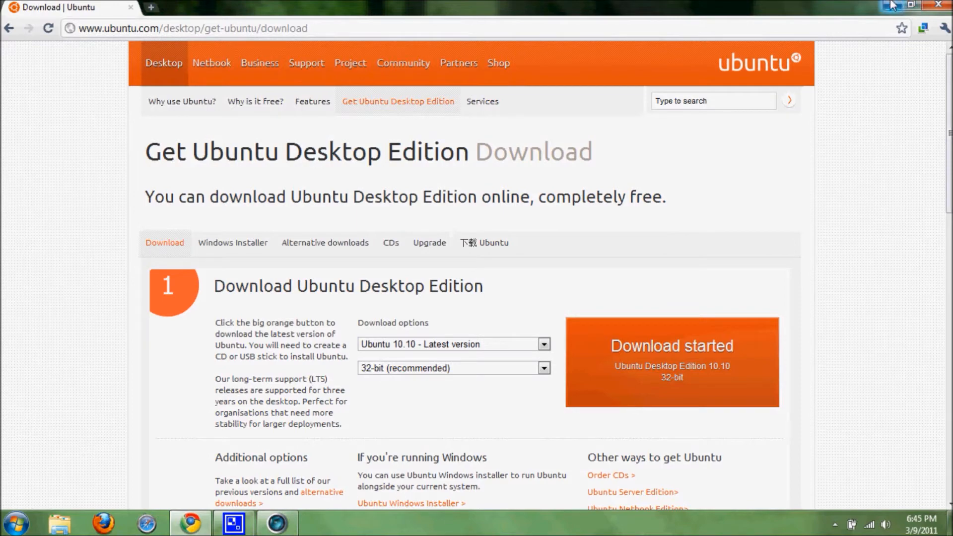
click(938, 5)
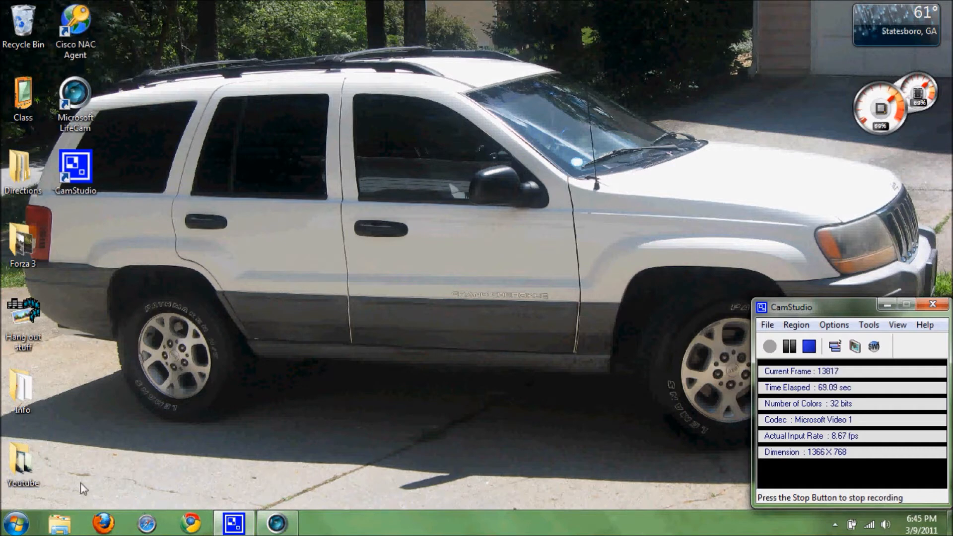
Step: Run vmplayer from the VM folder on My Book (F:) as administrator
click(58, 529)
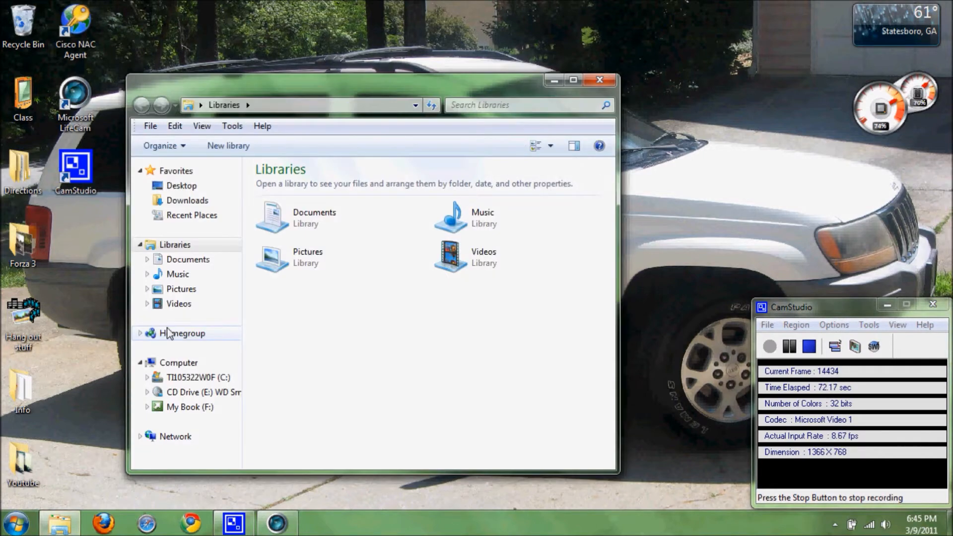
click(183, 407)
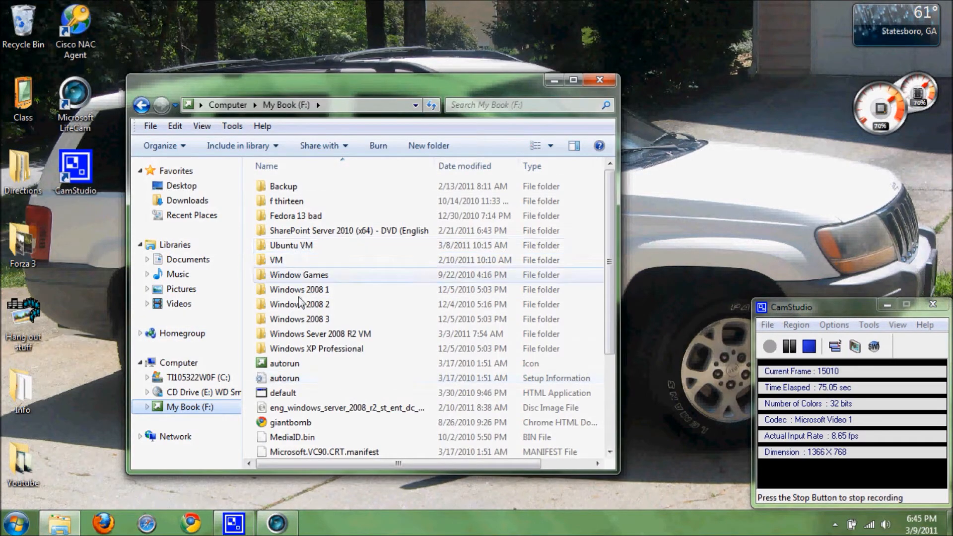
double_click(276, 260)
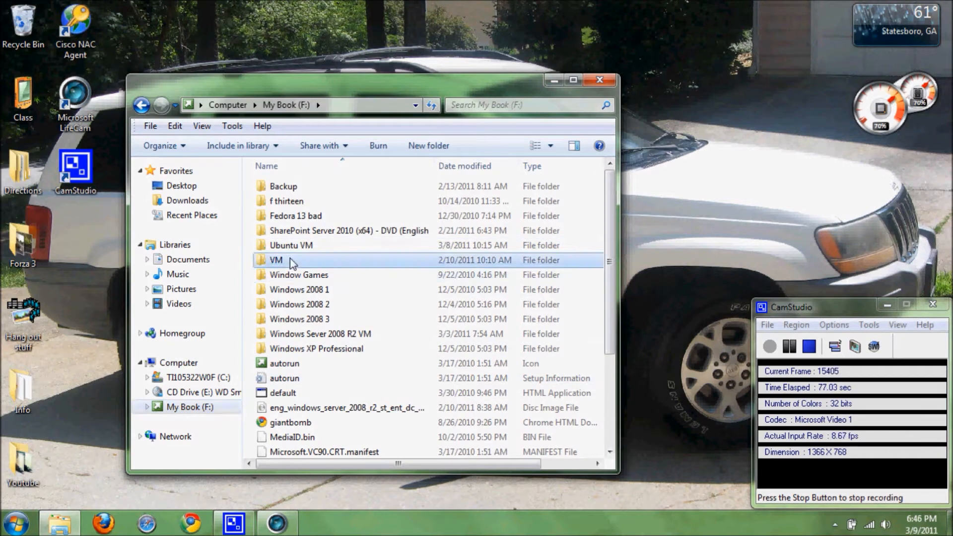
scroll(406, 277, down, 5)
scroll(392, 288, down, 20)
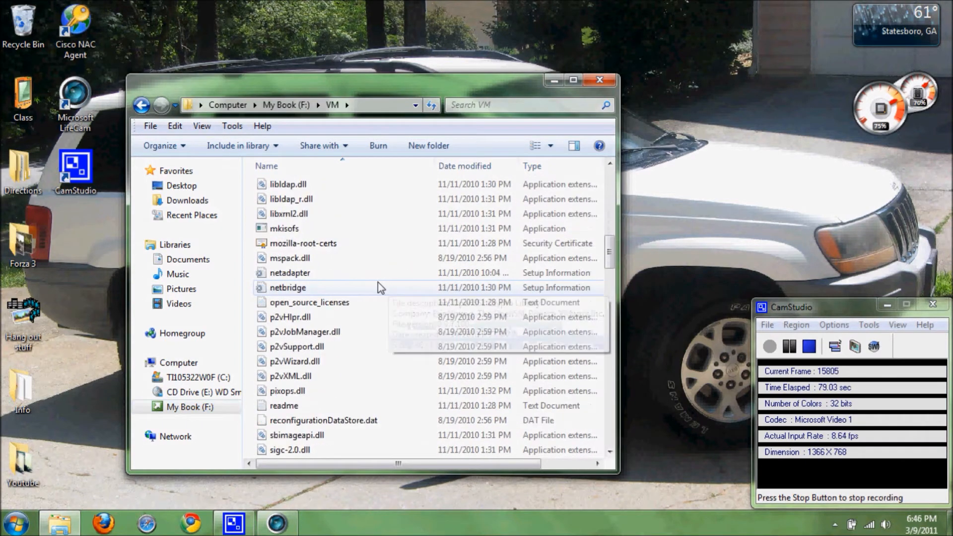
scroll(380, 297, down, 13)
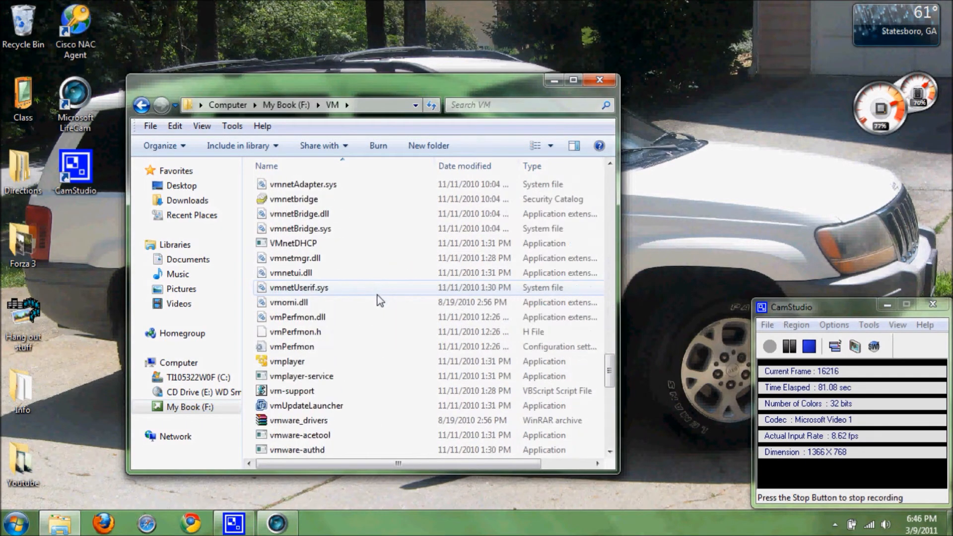
right_click(307, 230)
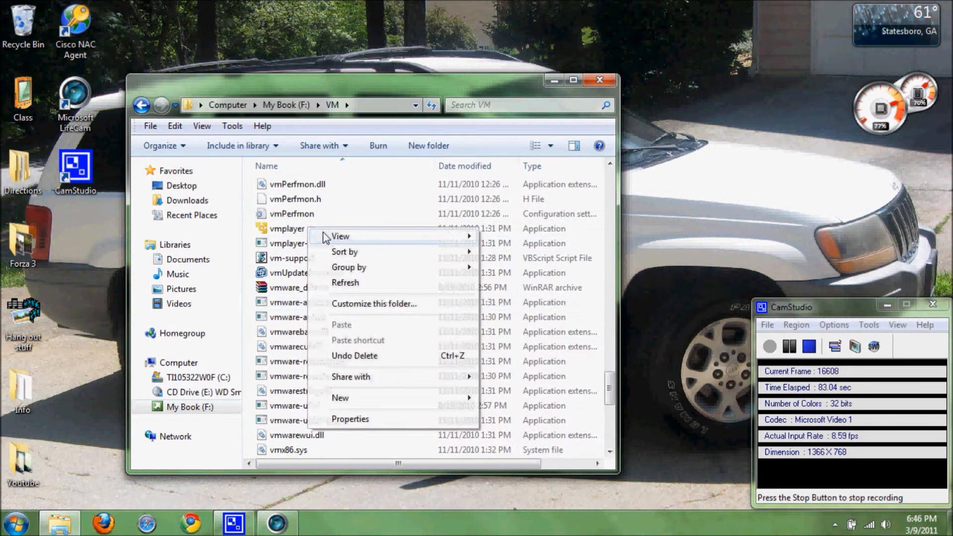
click(302, 230)
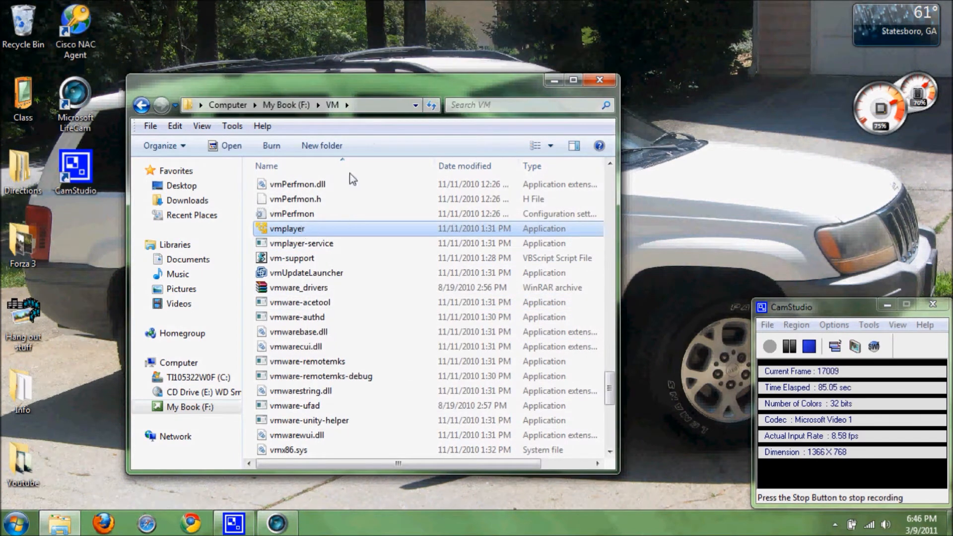
right_click(289, 229)
click(347, 240)
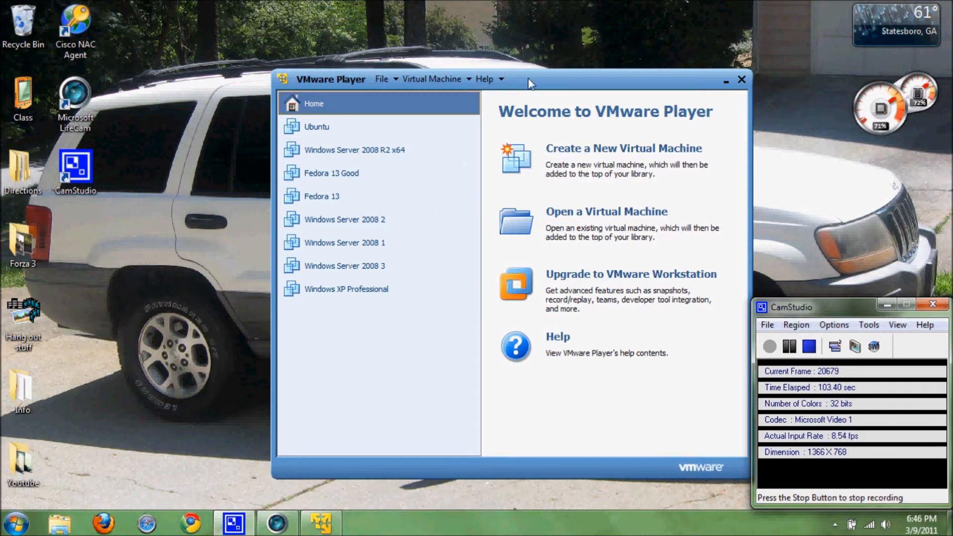
Step: Create a new VM to install the OS later, with Linux > Ubuntu as guest
click(552, 83)
drag(552, 83, 476, 33)
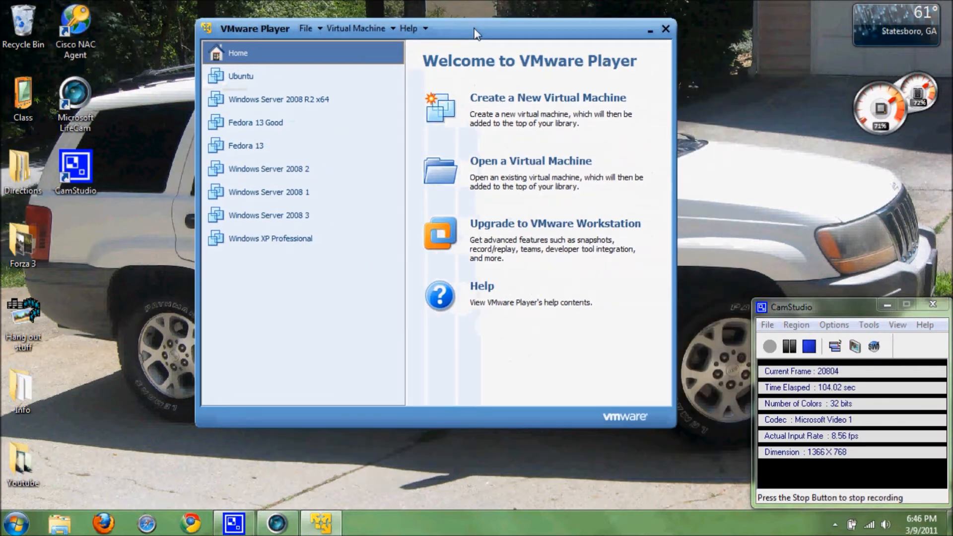
click(540, 100)
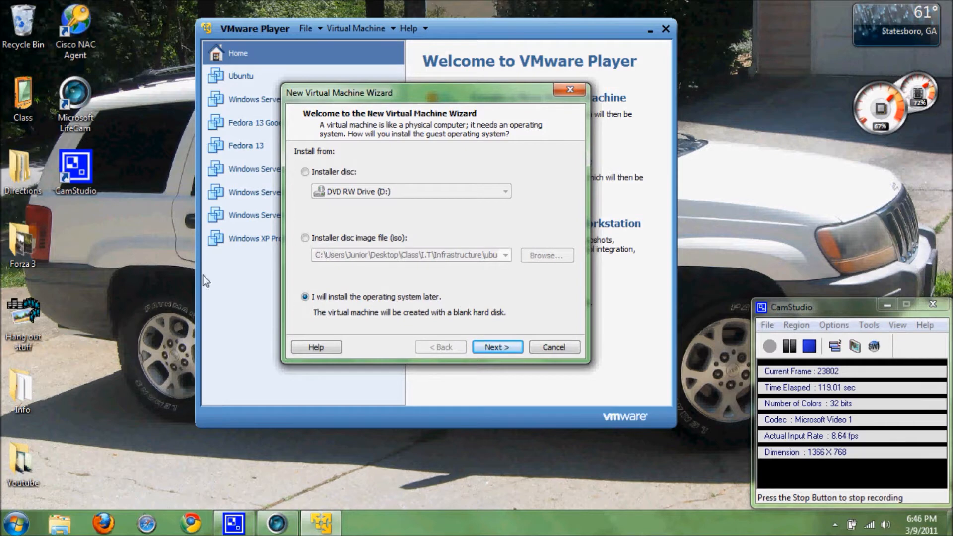
click(505, 351)
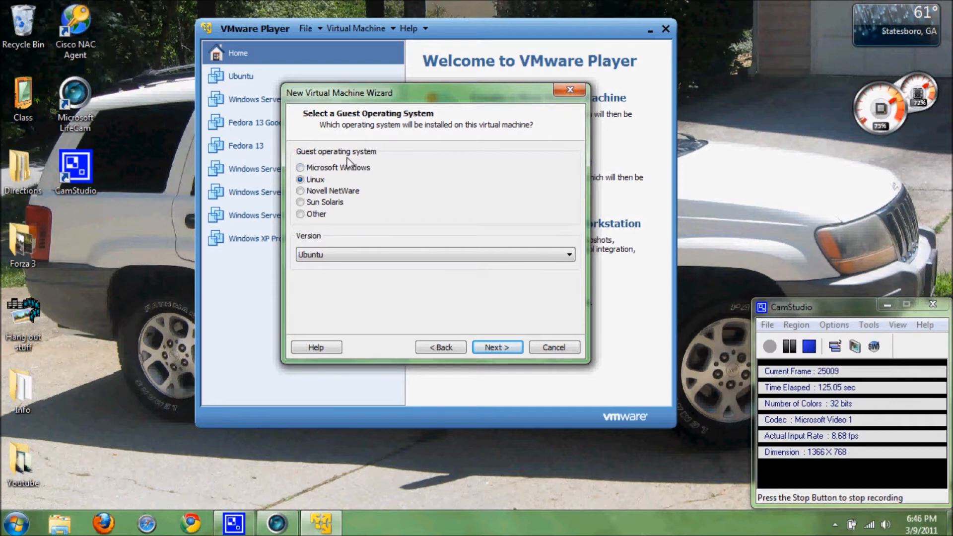
click(543, 256)
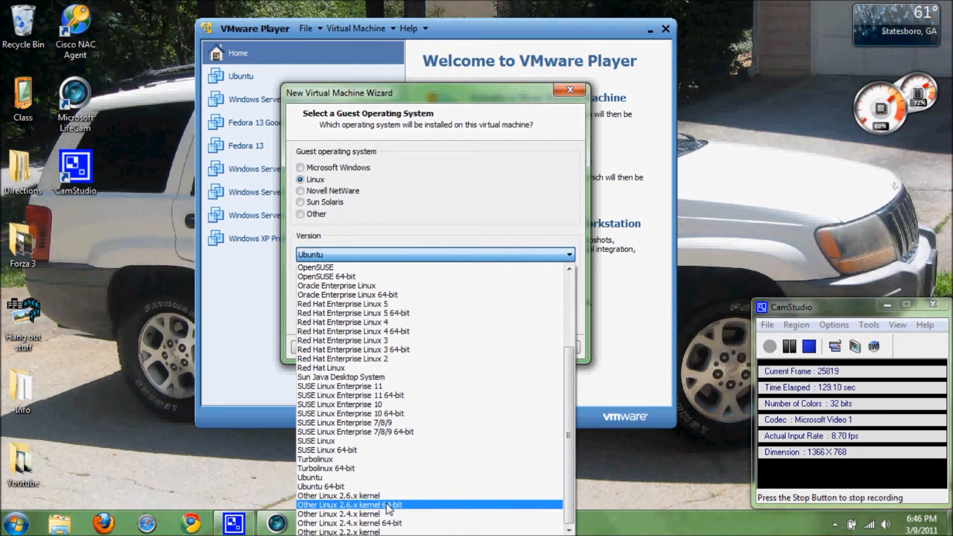
click(366, 477)
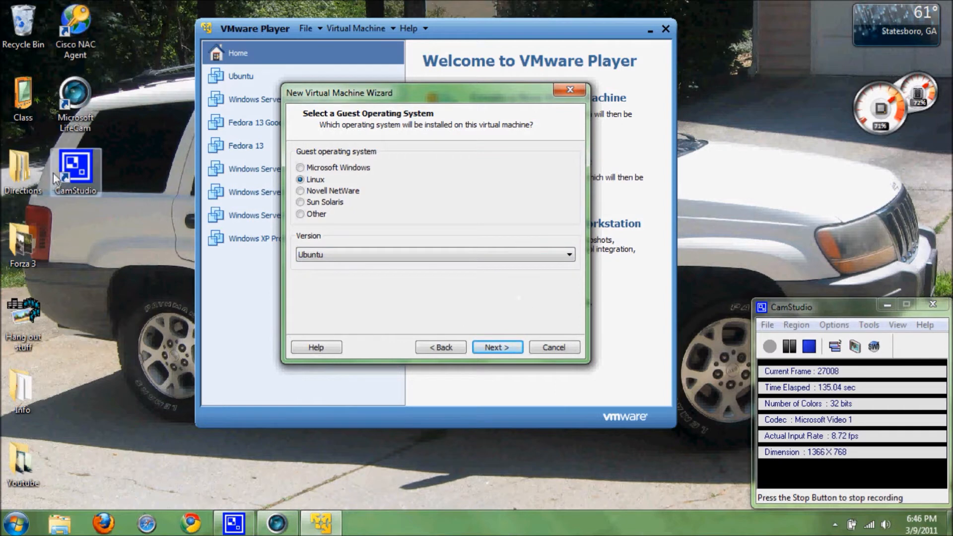
click(493, 347)
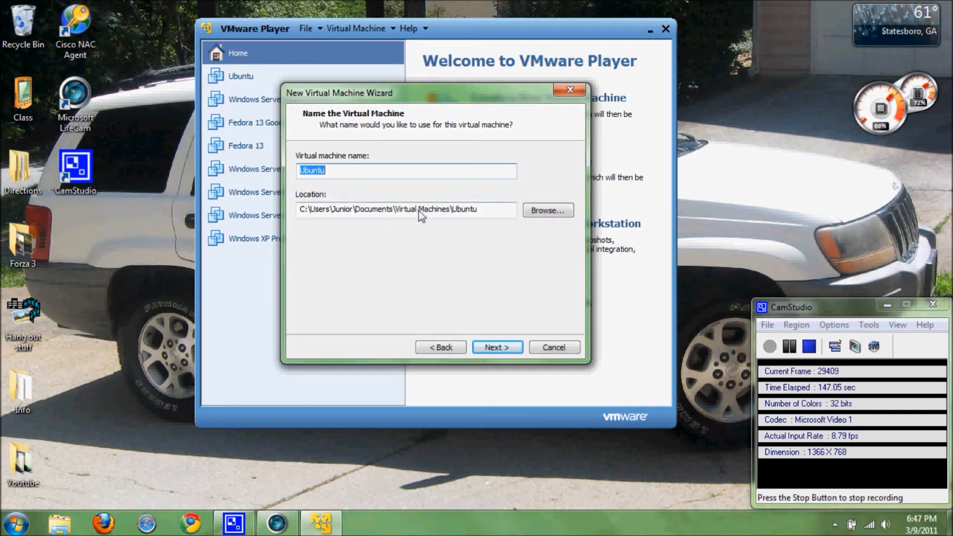
Step: Make a new folder on My Book (F:) and set it, F:\New folder, as the VM location
click(548, 214)
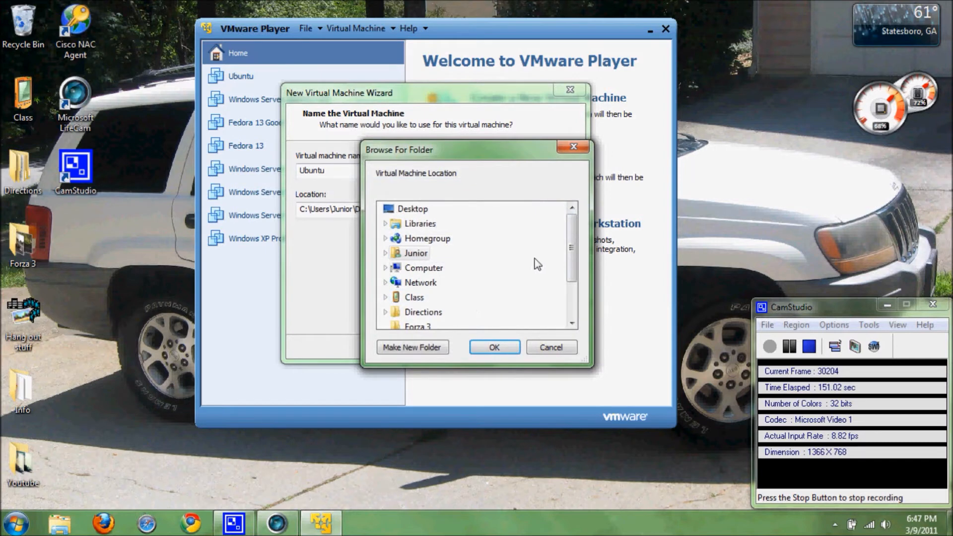
drag(572, 246, 573, 284)
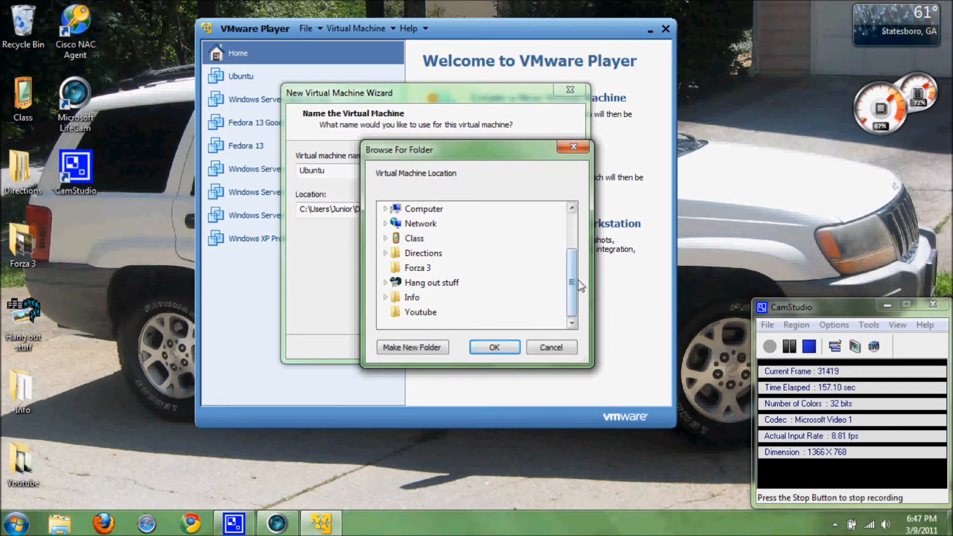
drag(575, 286, 575, 274)
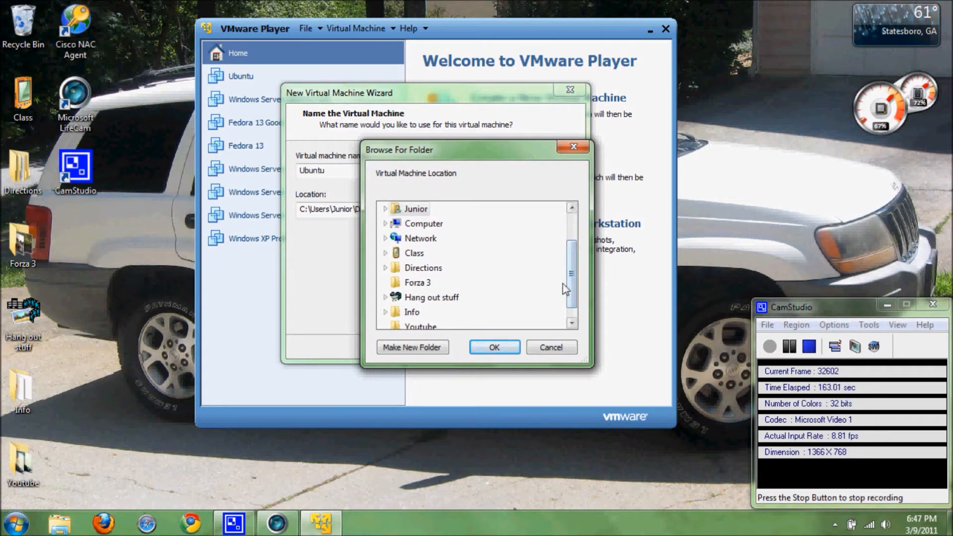
click(423, 224)
scroll(570, 253, down, 2)
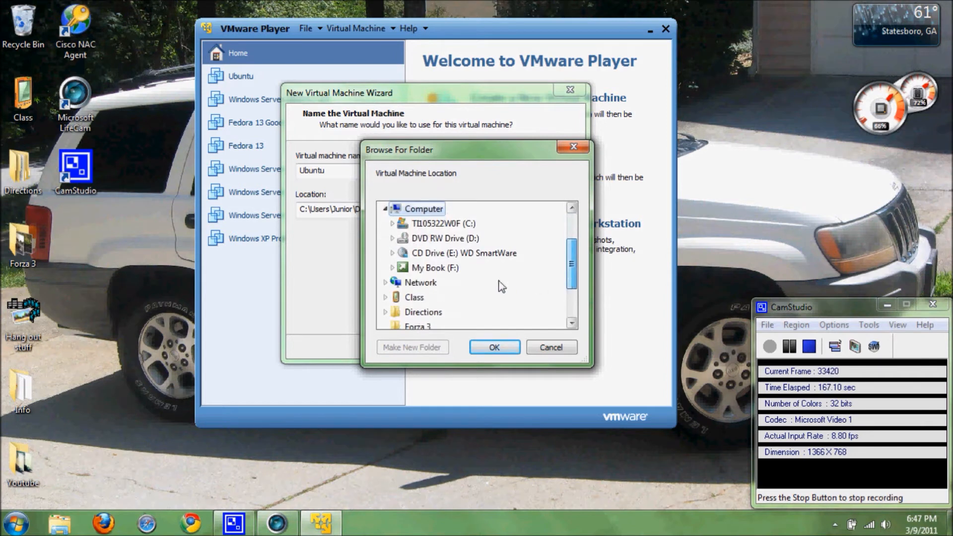
click(447, 270)
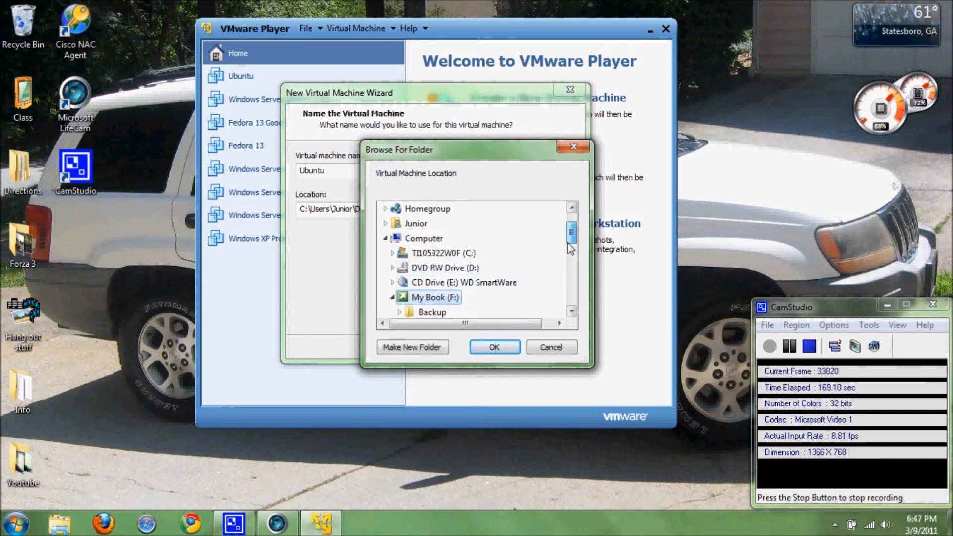
scroll(570, 248, down, 3)
click(412, 346)
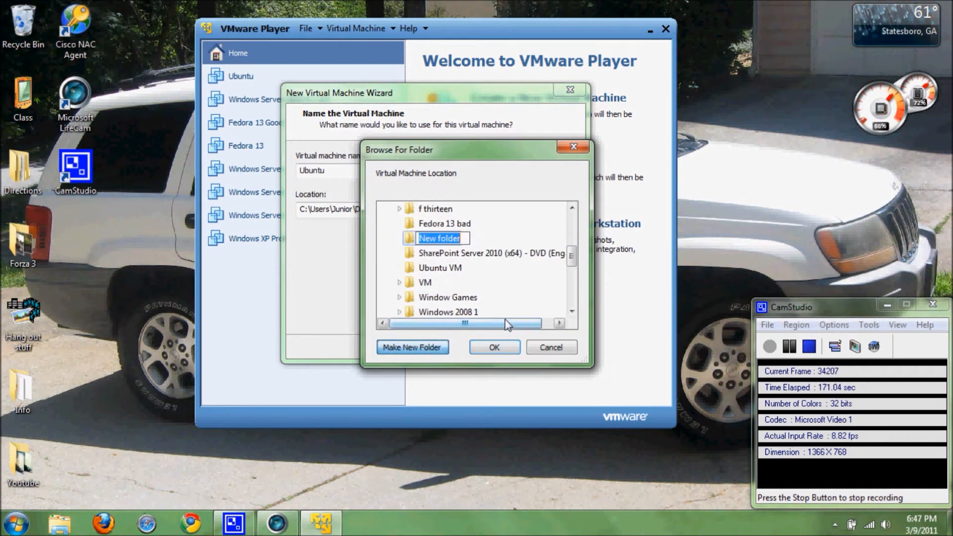
text(U)
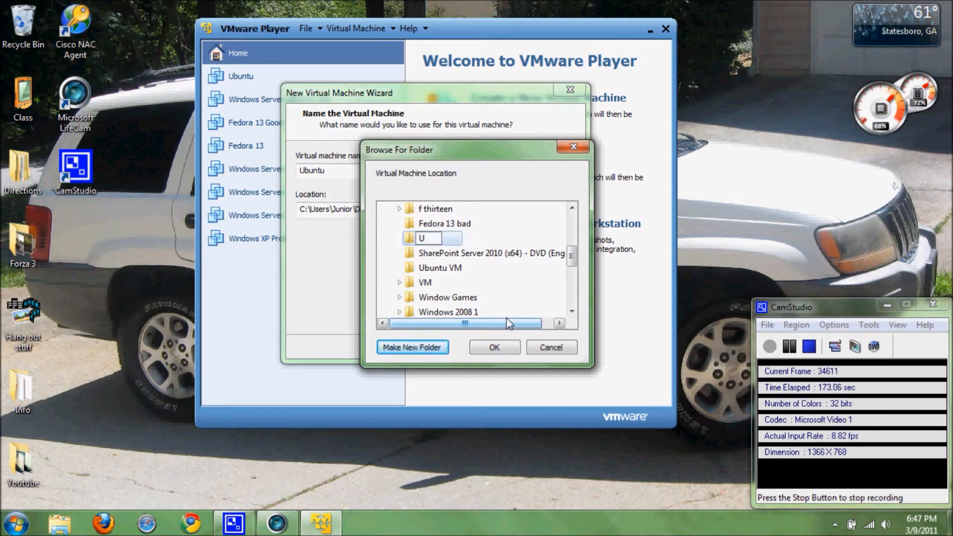
text(buntu VM 2)
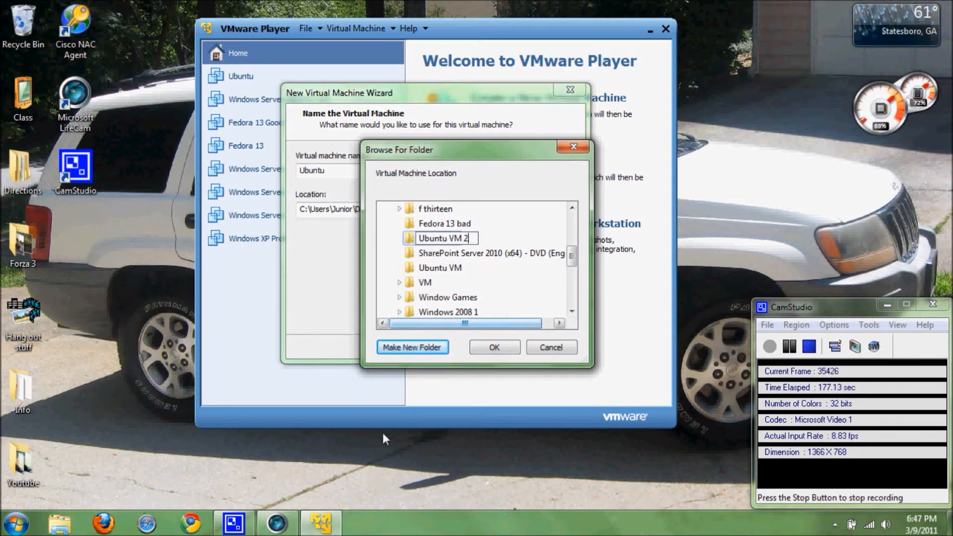
click(494, 347)
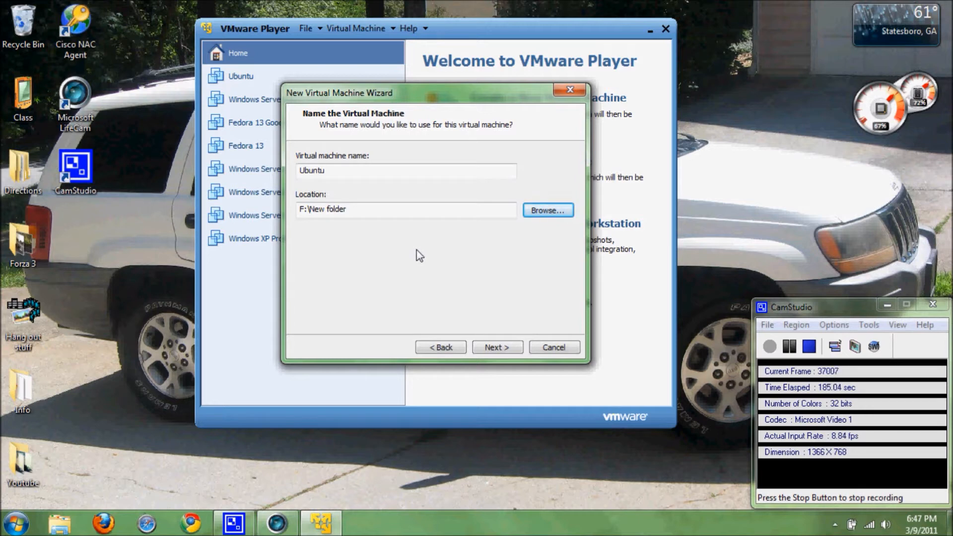
Step: Lower the maximum disk size to 15 GB and finish creating the Ubuntu VM
click(497, 347)
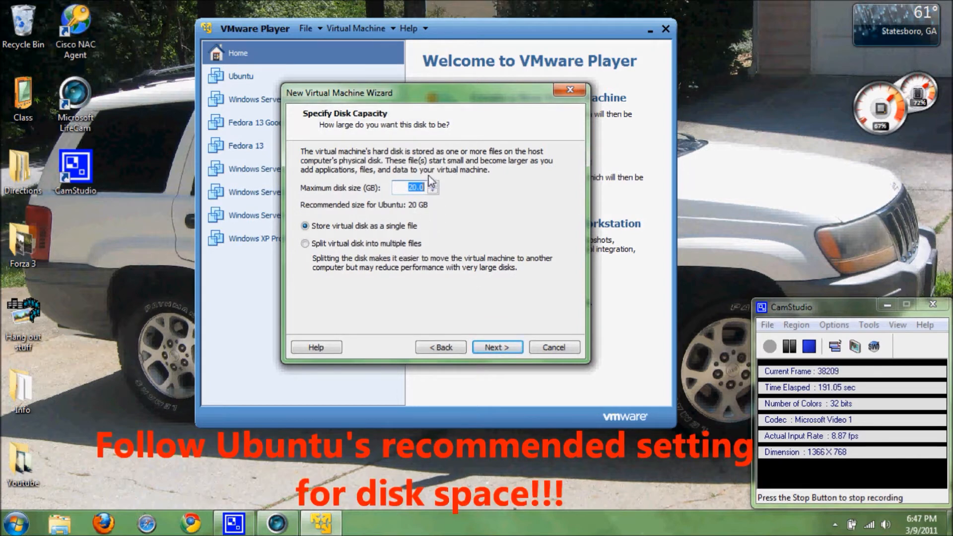
click(432, 191)
click(432, 190)
click(433, 190)
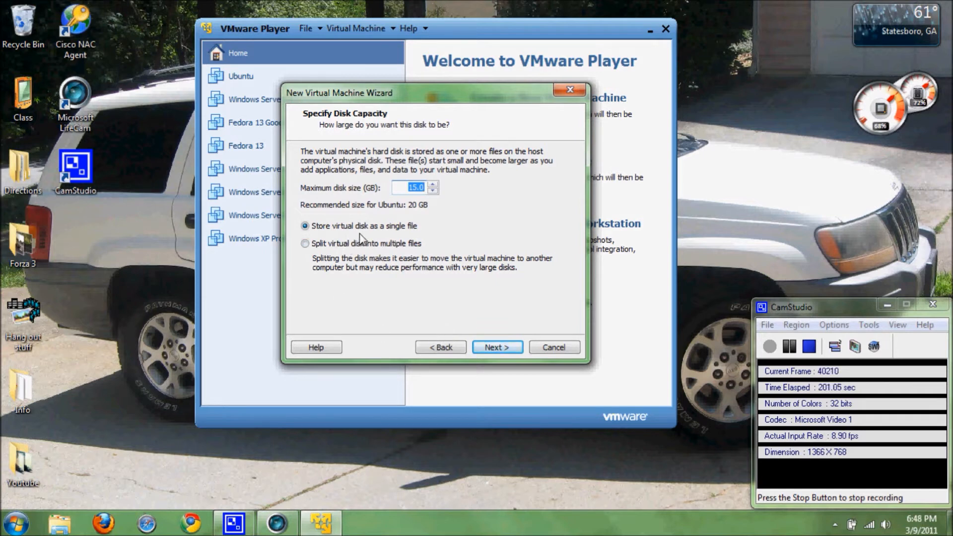
click(497, 347)
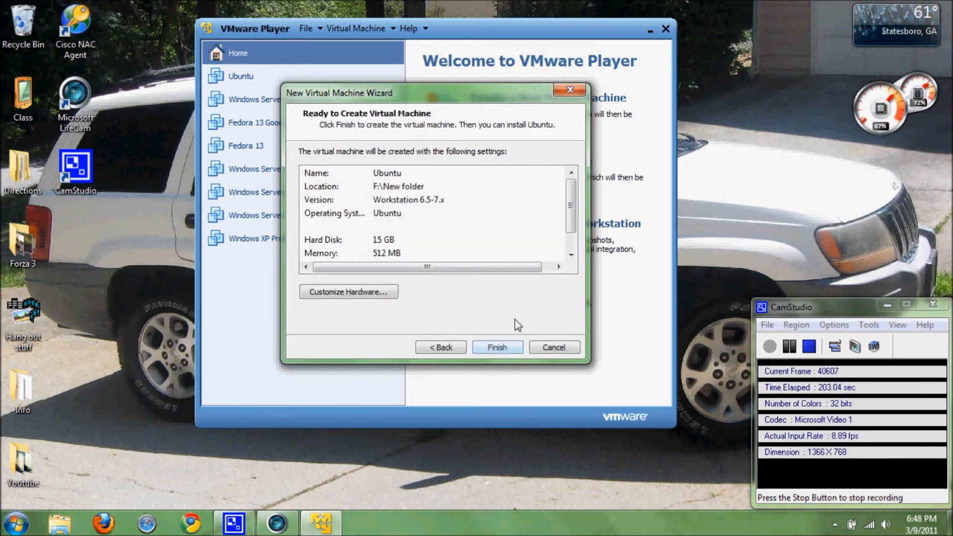
drag(571, 187, 571, 204)
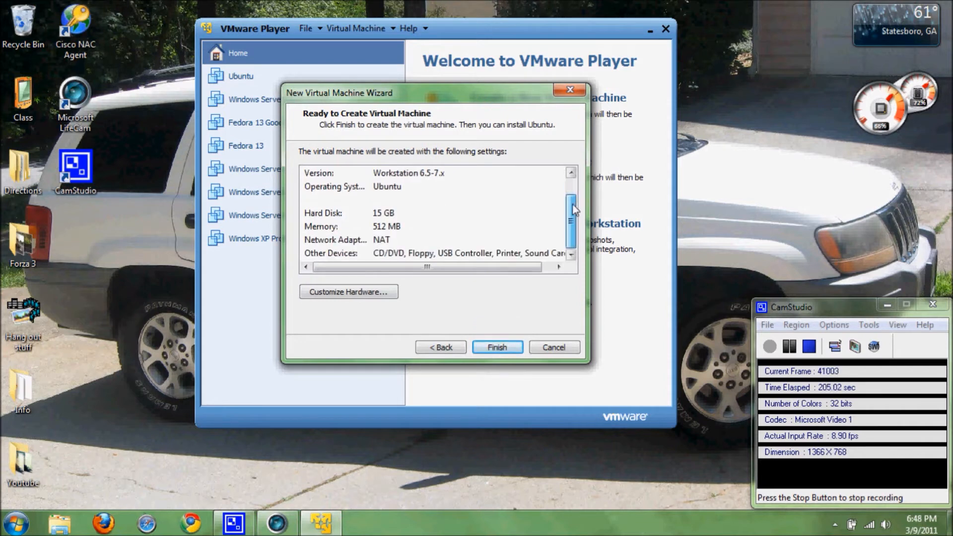
click(500, 348)
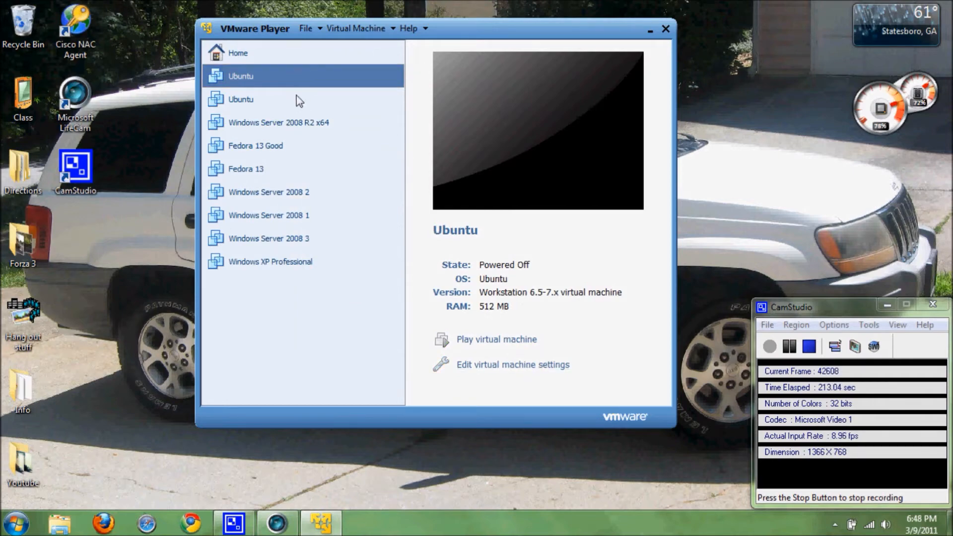
Step: Rename the virtual machine to 'Ubuntu 2' in its settings
key(ctrl+d)
click(270, 50)
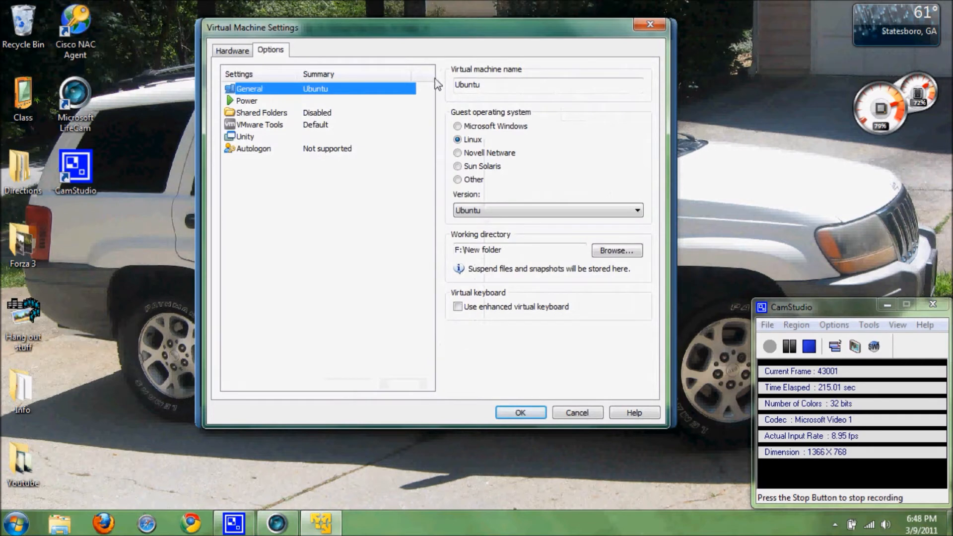
click(494, 87)
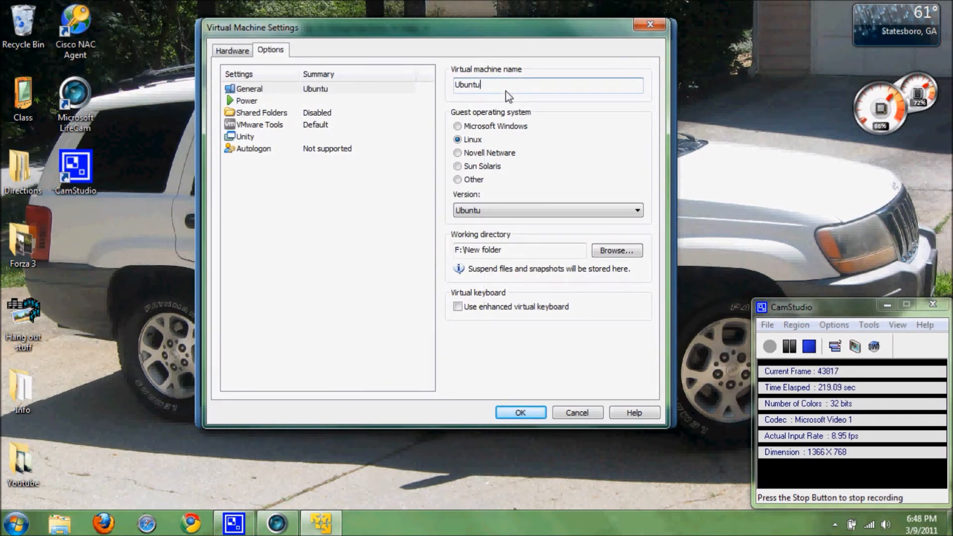
text(2)
Step: Remove the Printer and Floppy devices, save the settings, and start Ubuntu 2
click(231, 51)
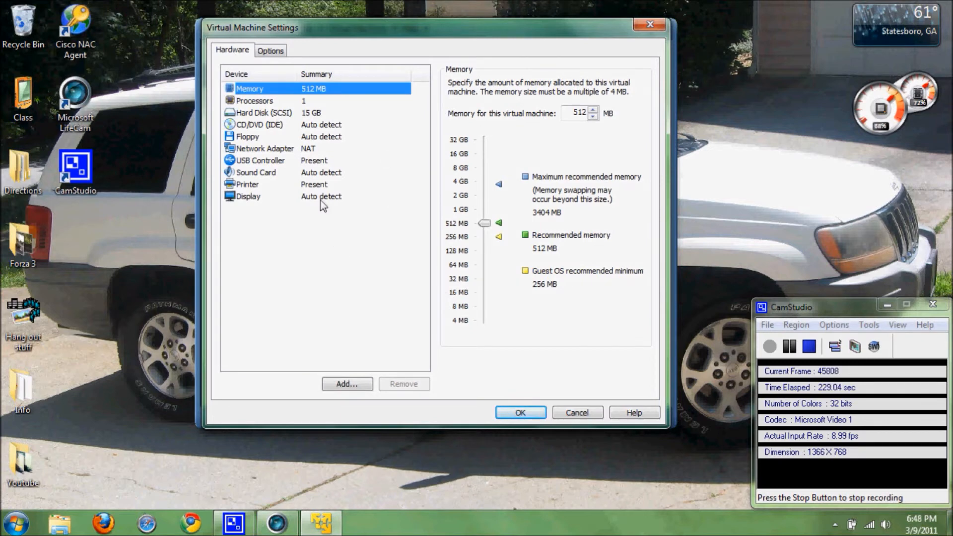
click(324, 186)
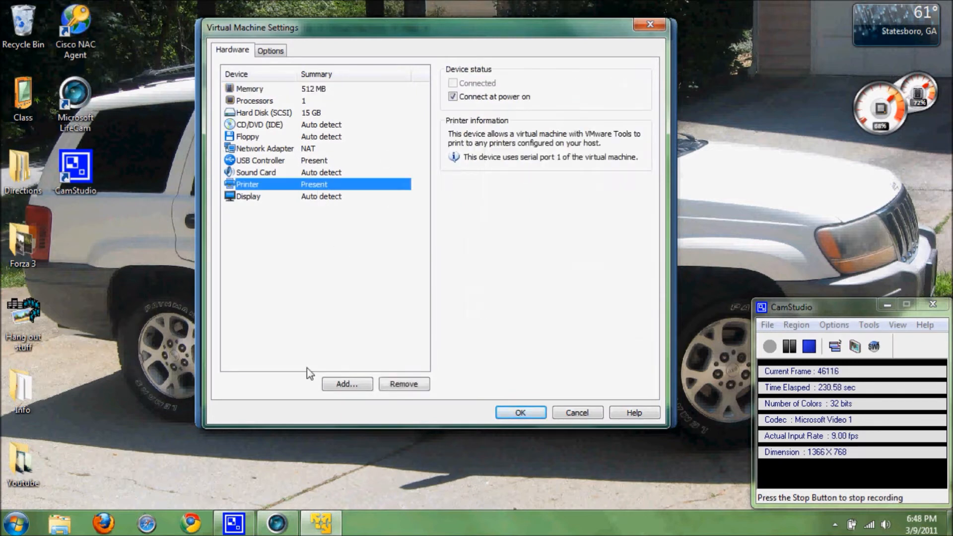
click(403, 384)
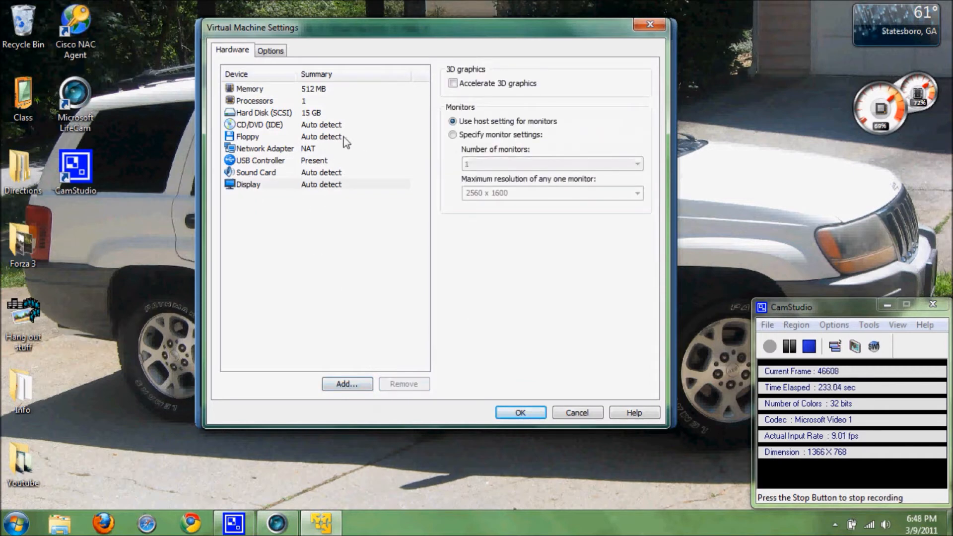
click(342, 137)
click(406, 385)
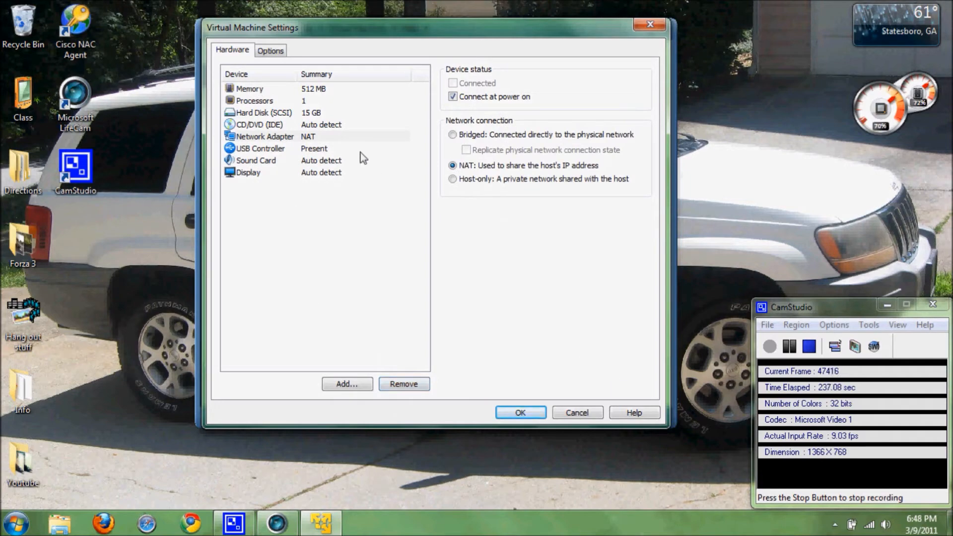
click(511, 412)
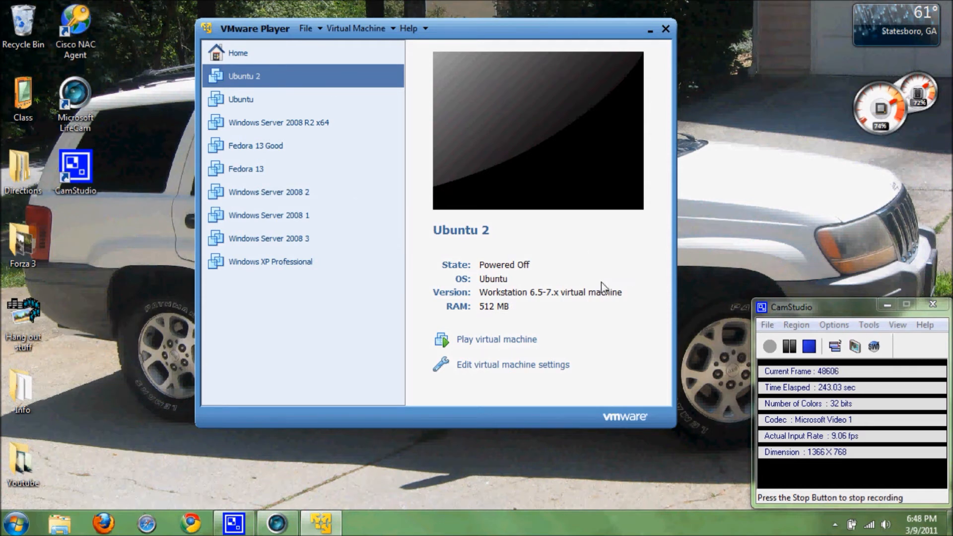
click(523, 342)
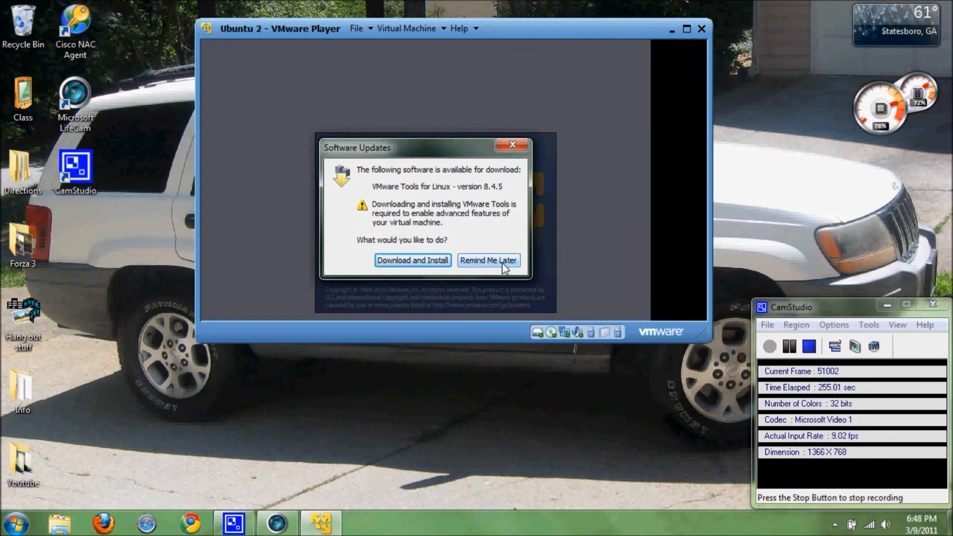
Step: Postpone the VMware Tools download with Remind Me Later and let the boot fail
click(502, 261)
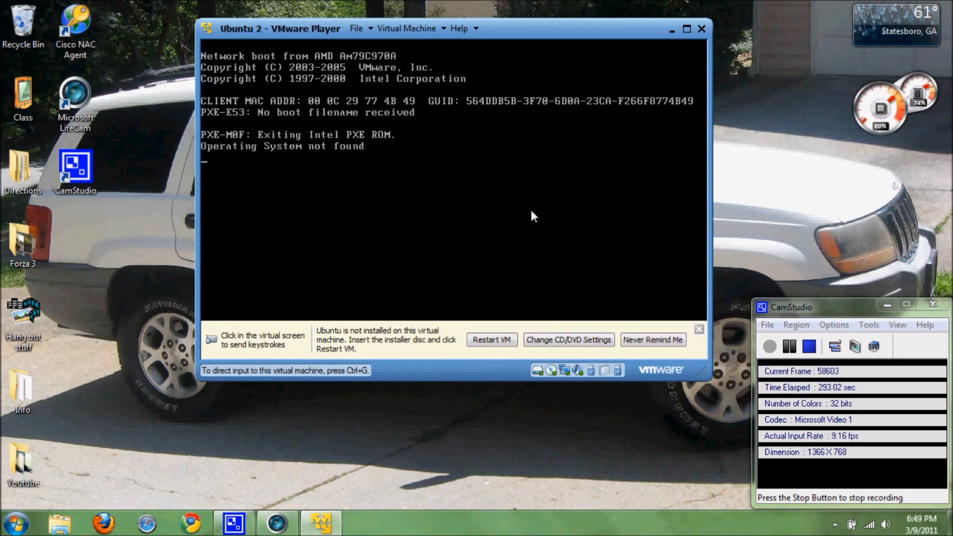
Step: Power off Ubuntu 2 from the Virtual Machine > Power menu
click(423, 33)
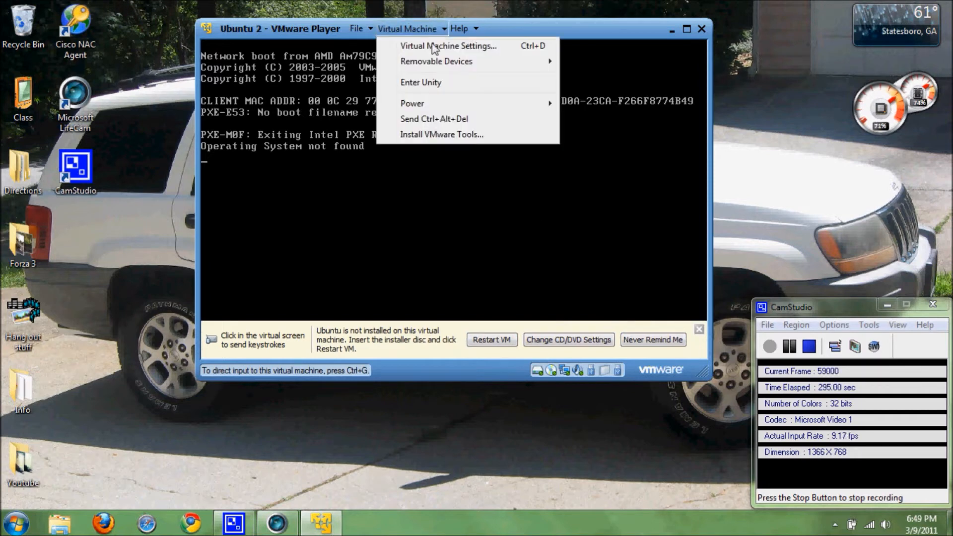
mouse_move(476, 105)
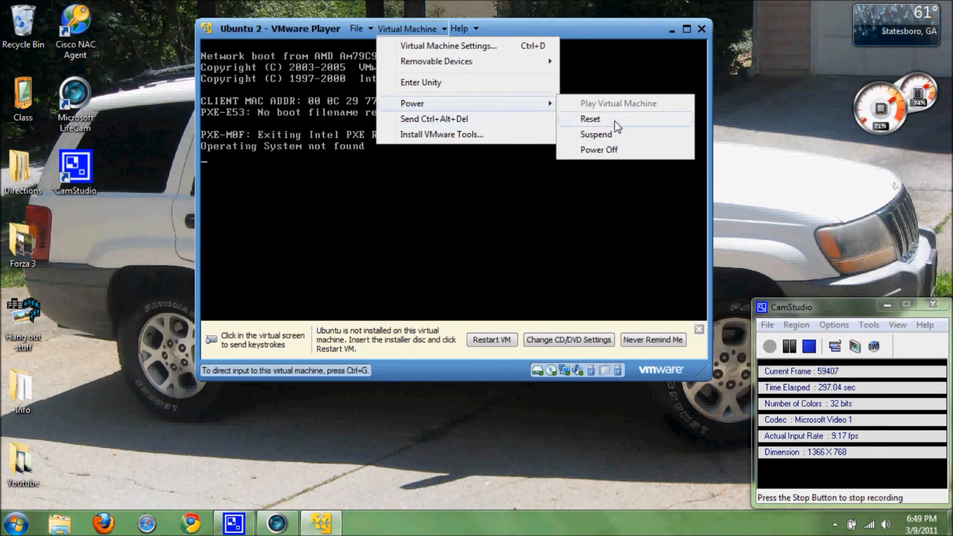
click(603, 151)
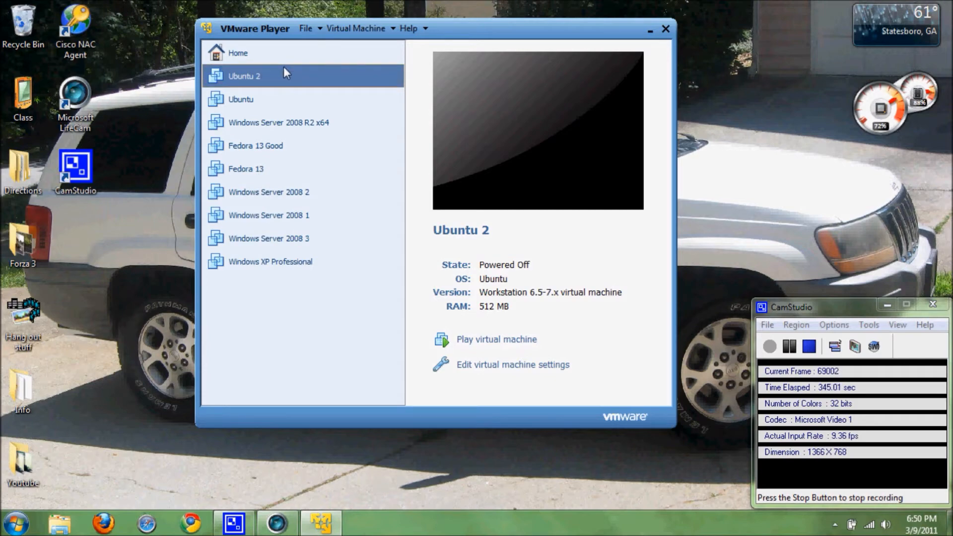
Step: Switch Ubuntu 2's CD/DVD drive to use an ISO image file
click(536, 366)
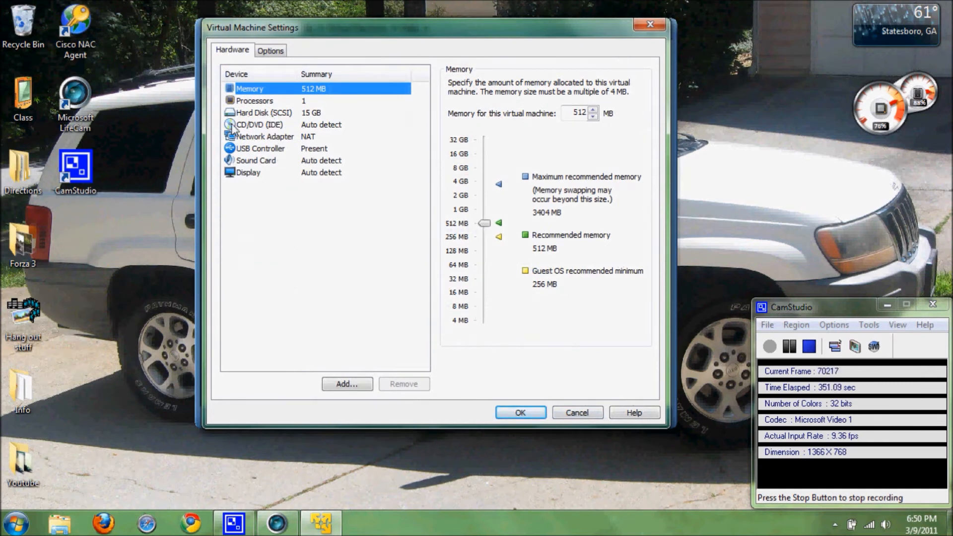
click(261, 125)
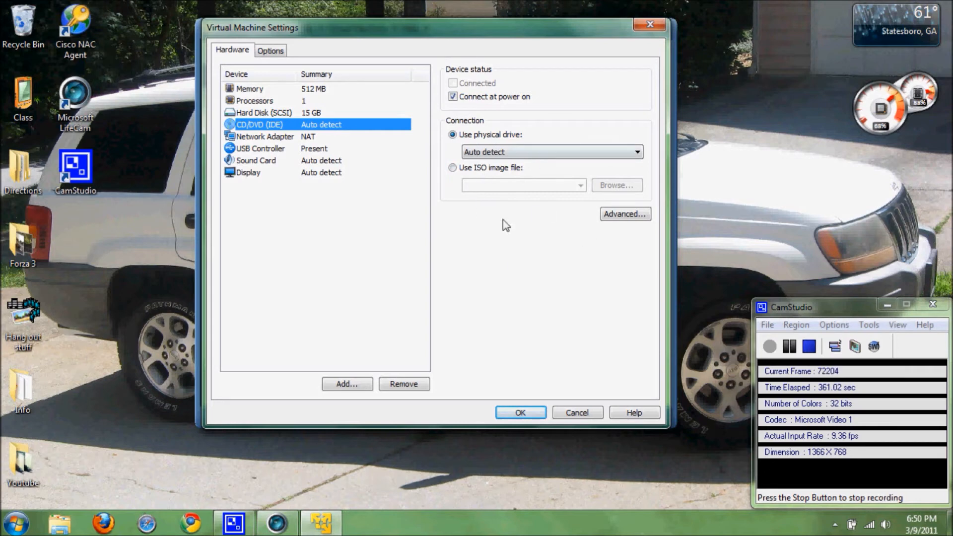
click(452, 167)
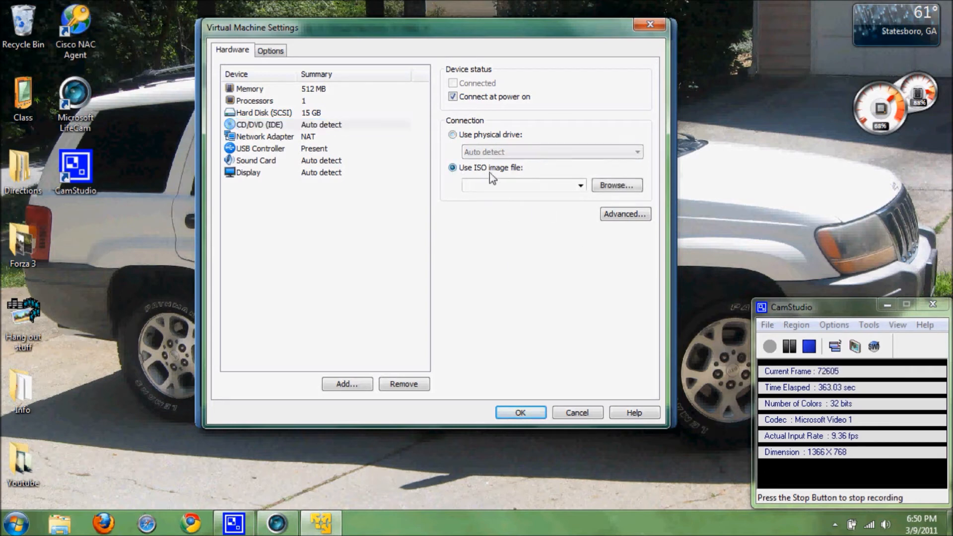
Step: Pick ubuntu-10.10-desktop-i386 from Desktop\Class\I.T\Infrastructure and save the settings
click(610, 186)
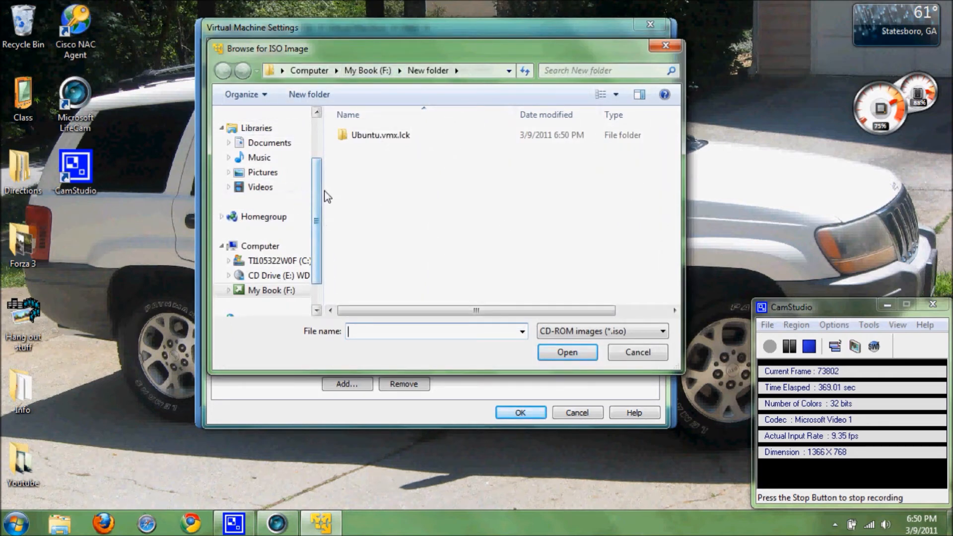
scroll(319, 216, down, 1)
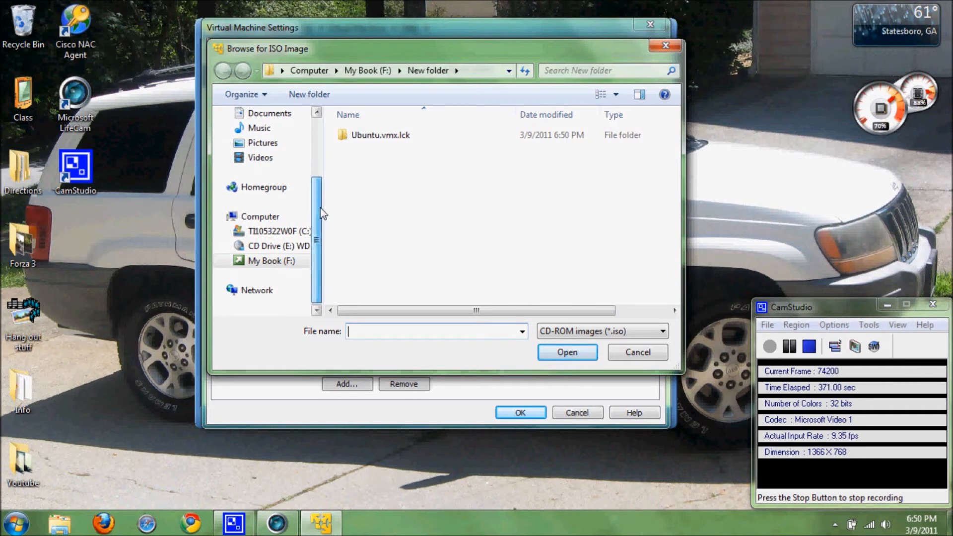
scroll(320, 208, up, 3)
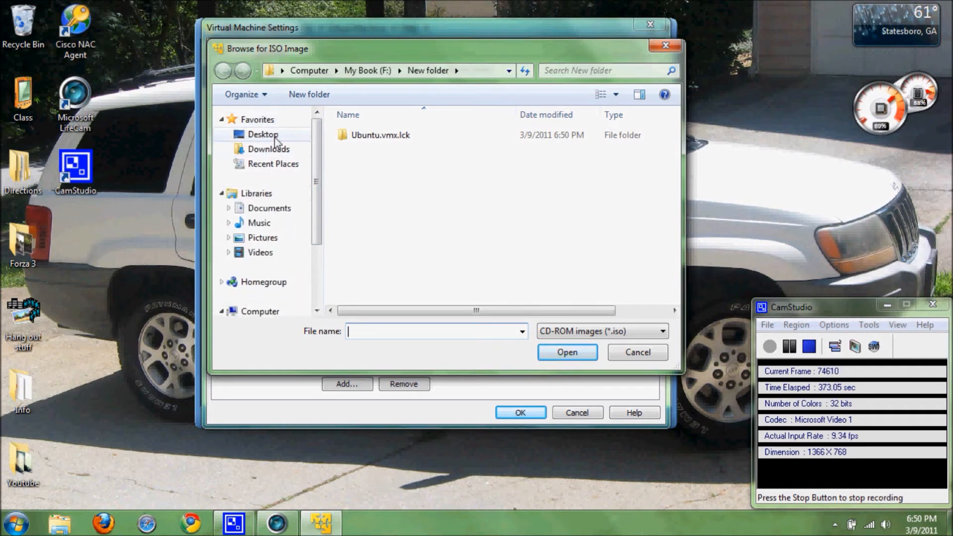
click(270, 135)
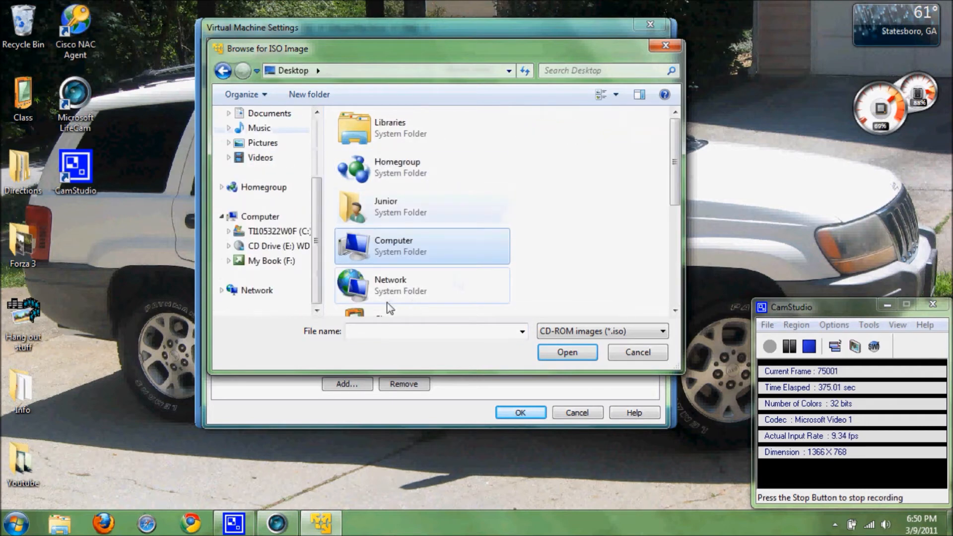
double_click(385, 311)
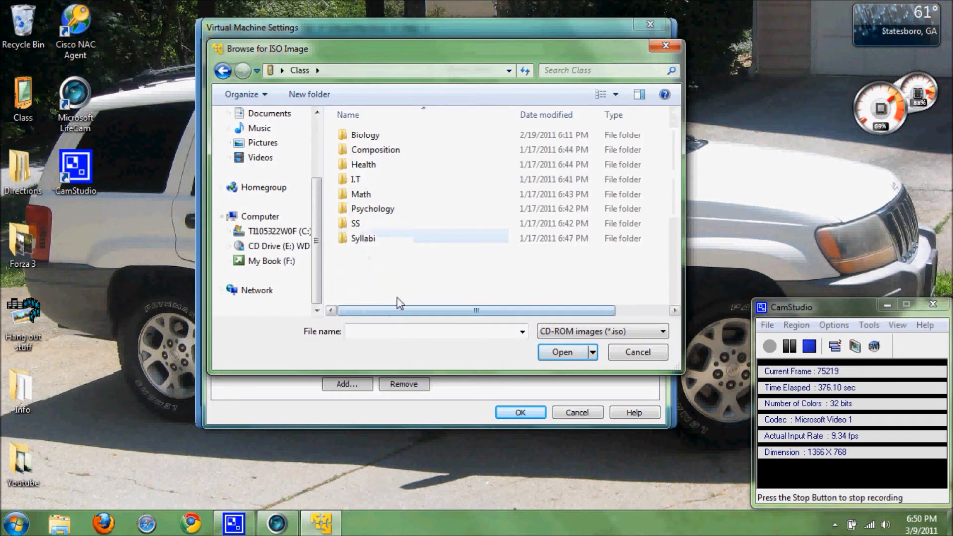
double_click(368, 178)
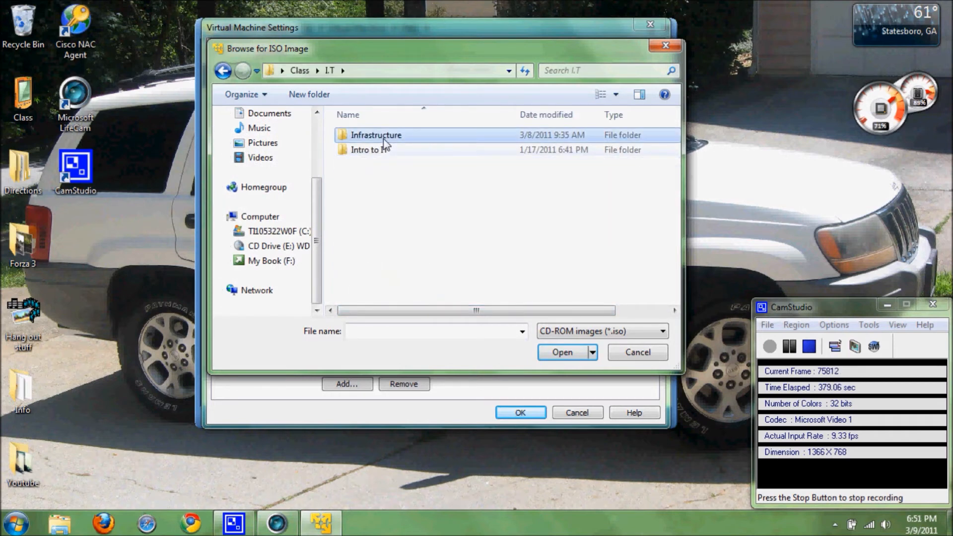
double_click(384, 139)
click(383, 169)
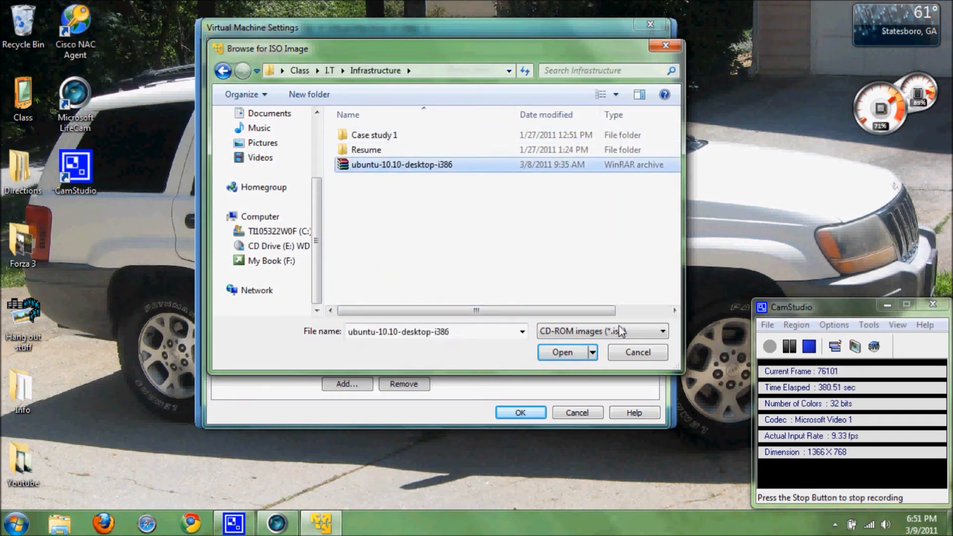
click(571, 354)
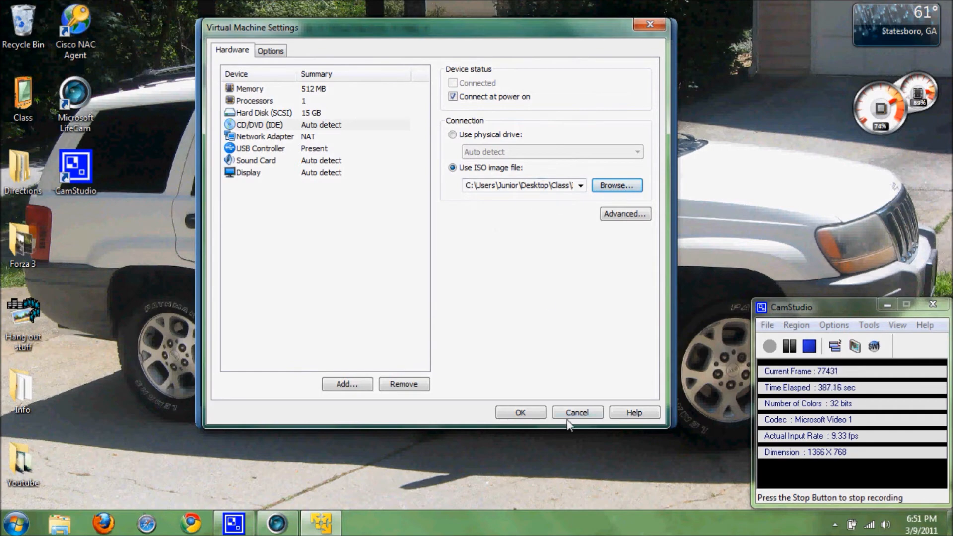
click(521, 412)
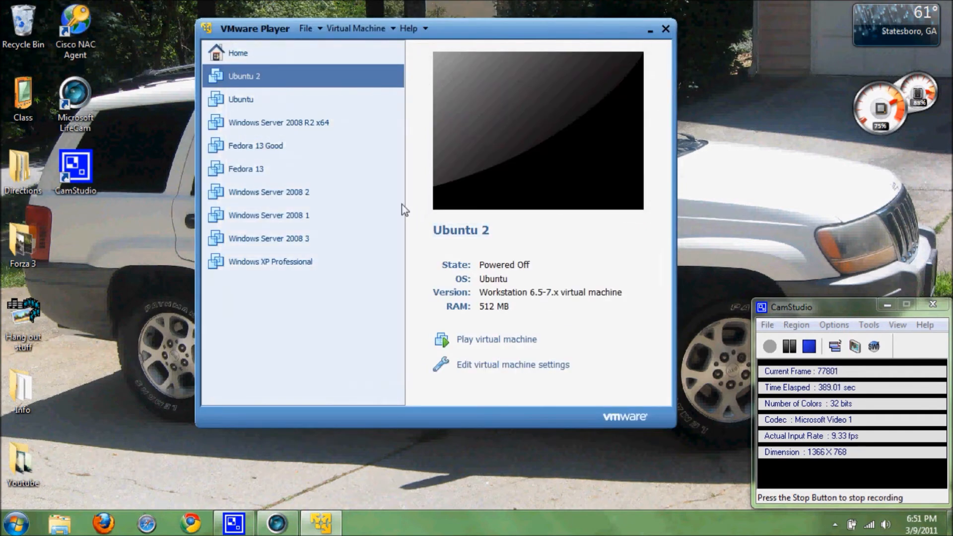
Step: Play Ubuntu 2 so it boots from the ISO to the installer Welcome screen
click(515, 342)
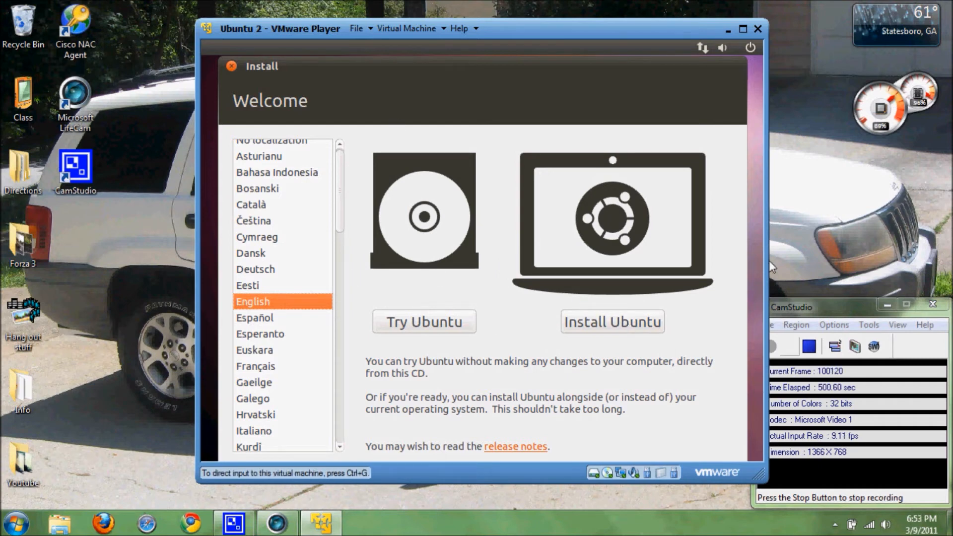
Step: Choose Install Ubuntu and continue past the Preparing to install Ubuntu checks
drag(639, 22, 627, 9)
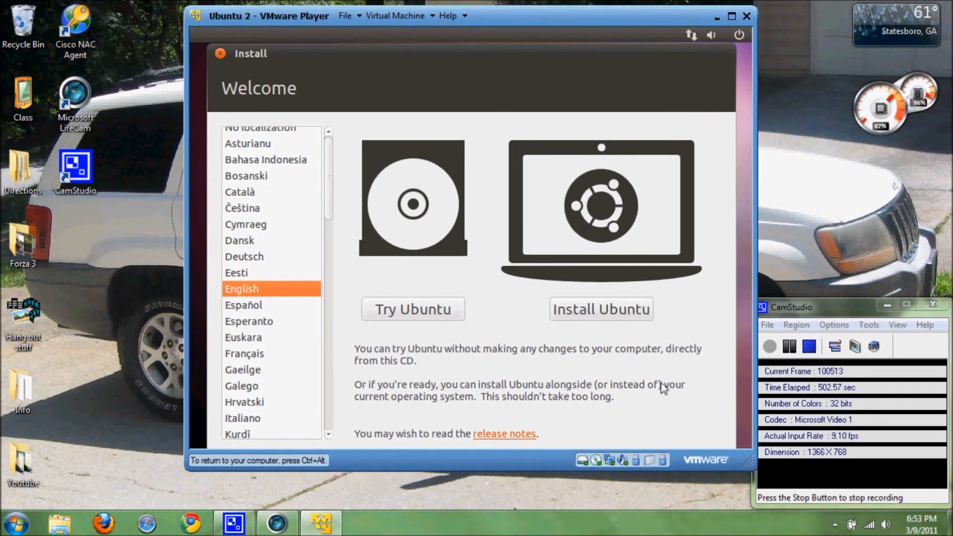
click(588, 304)
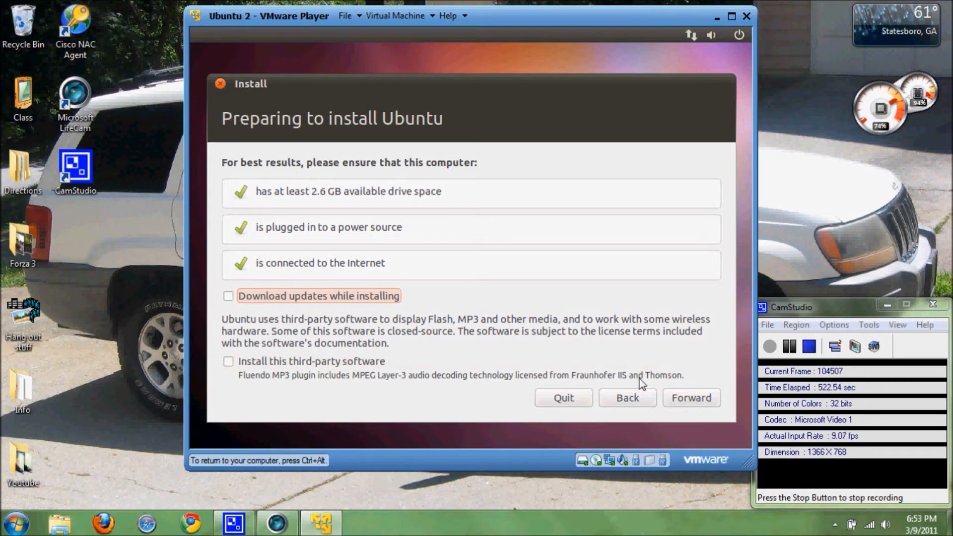
click(708, 404)
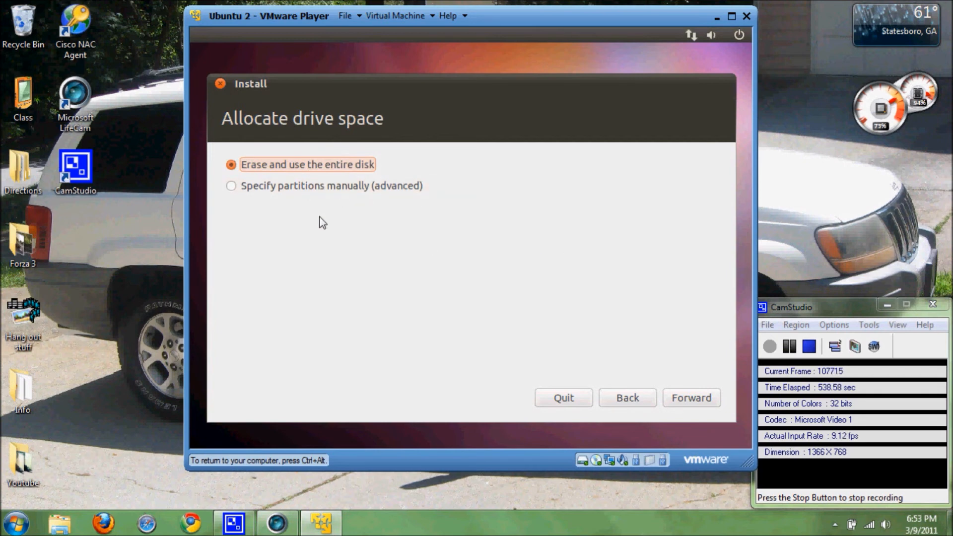
Step: Keep 'Erase and use the entire disk', install onto the 16.1 GB disk, and go full screen
key(ctrl+alt)
click(417, 409)
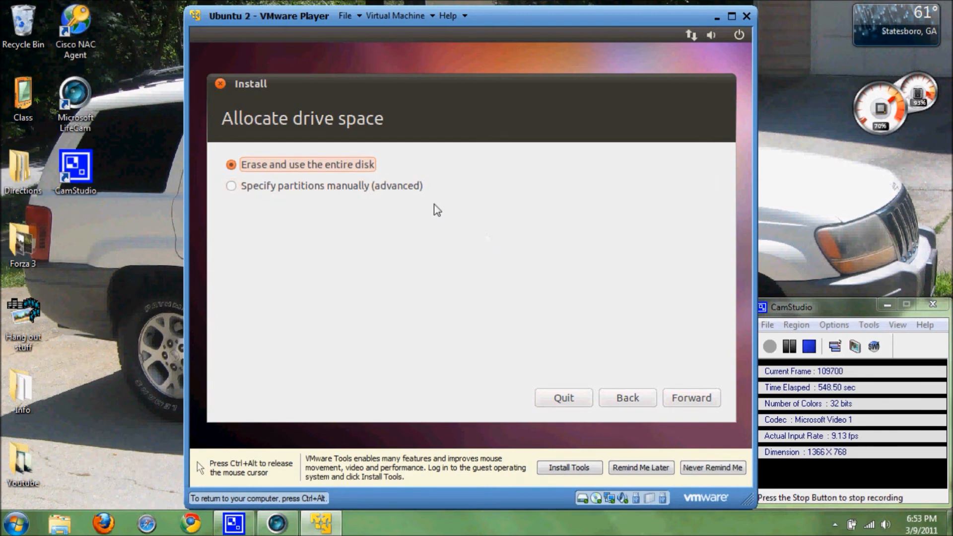
click(699, 404)
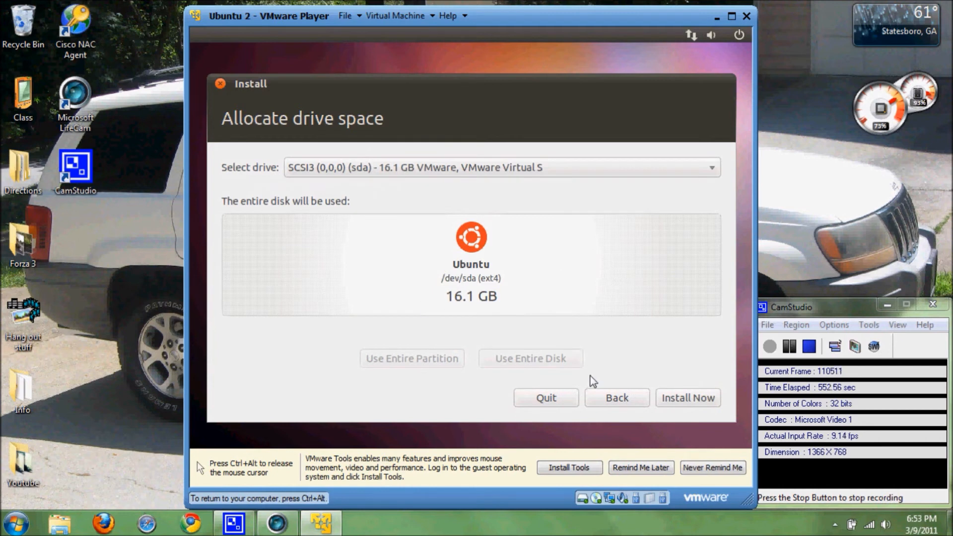
click(685, 400)
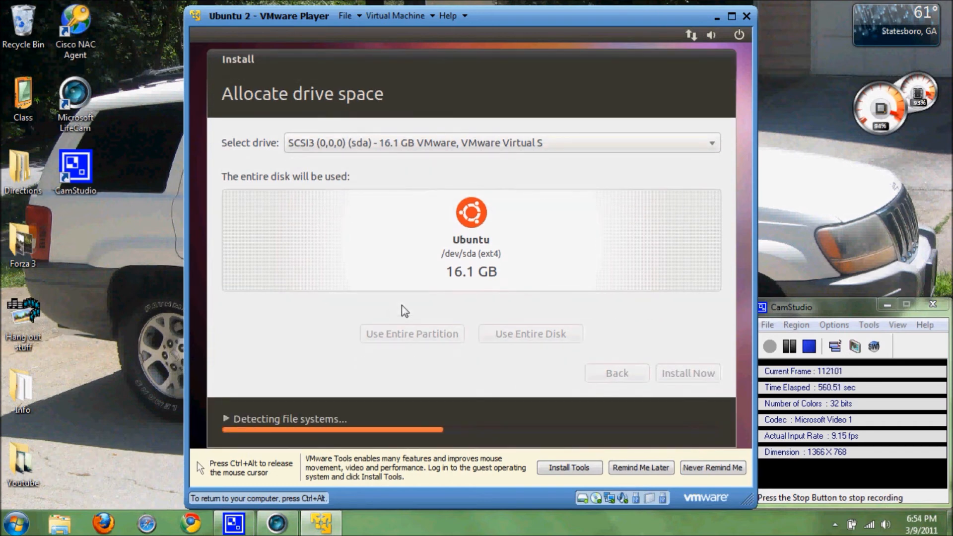
key(ctrl+alt)
click(730, 18)
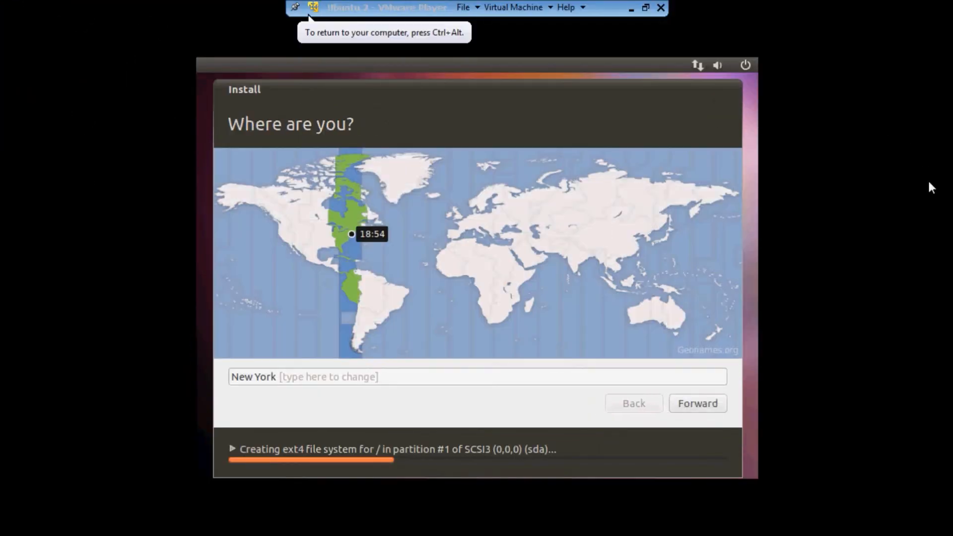
Step: Accept New York as the time zone and USA as the keyboard layout
click(693, 404)
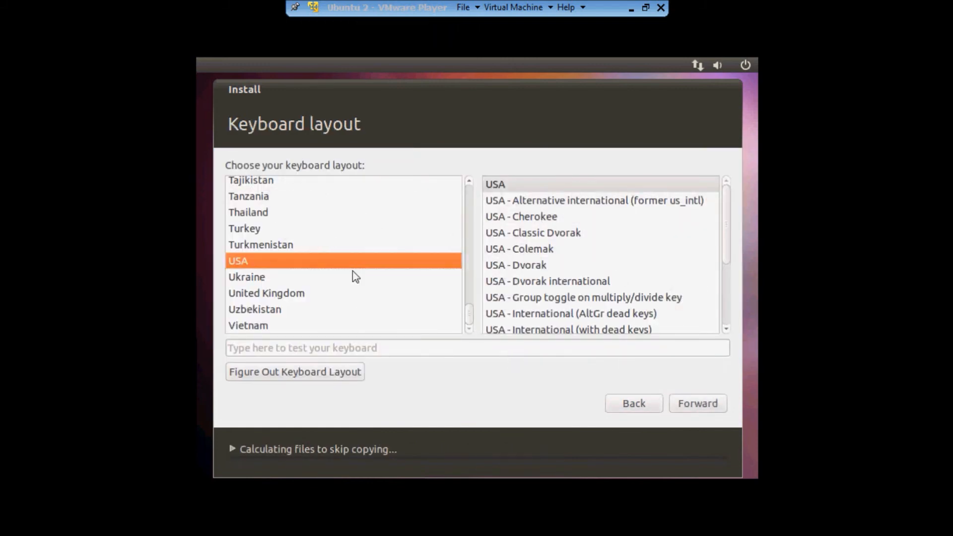
click(693, 405)
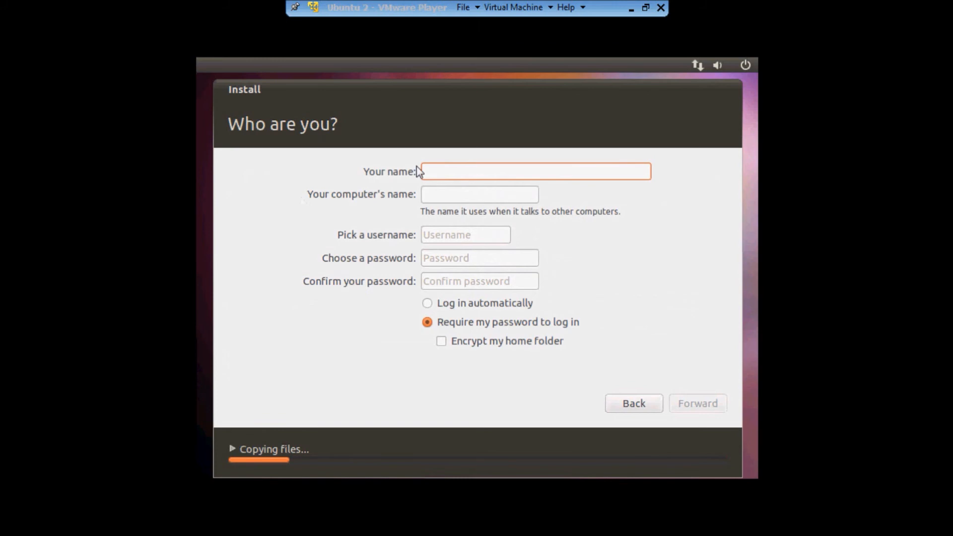
Step: Enter the user's name, set and confirm the account password, then continue installing
text(xceed)
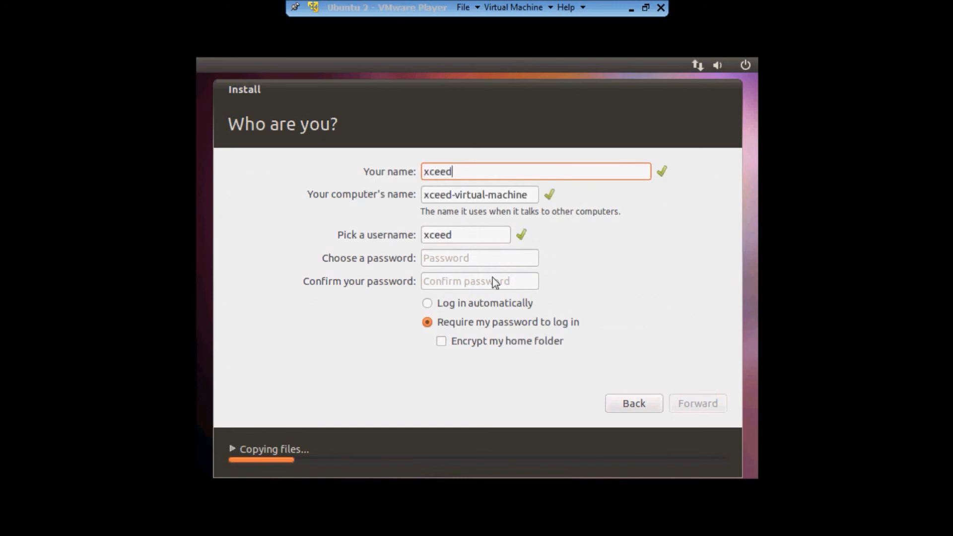
click(501, 262)
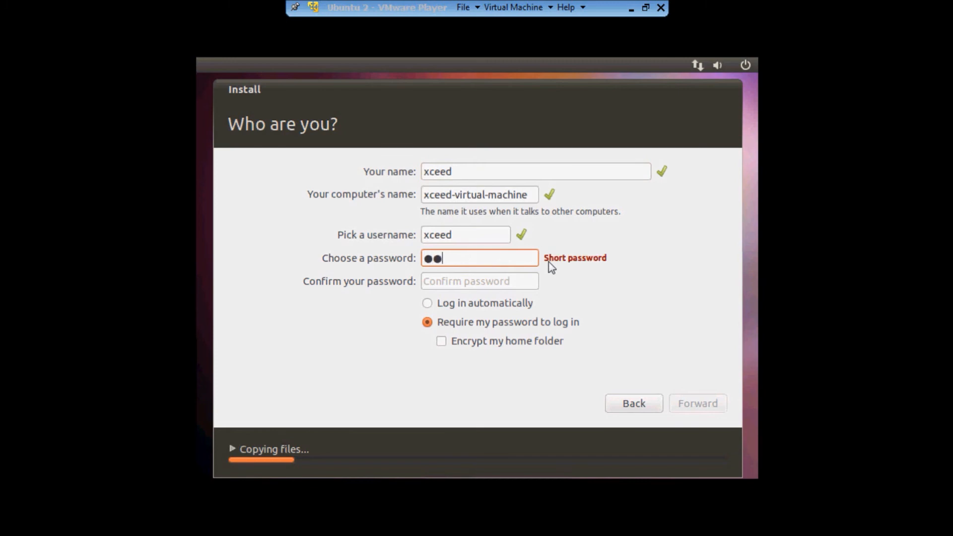
key(Tab)
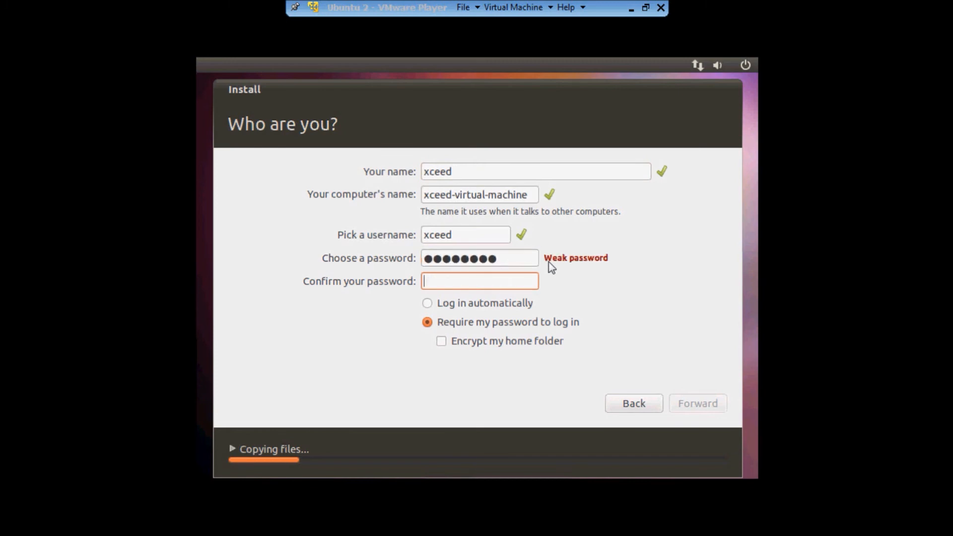
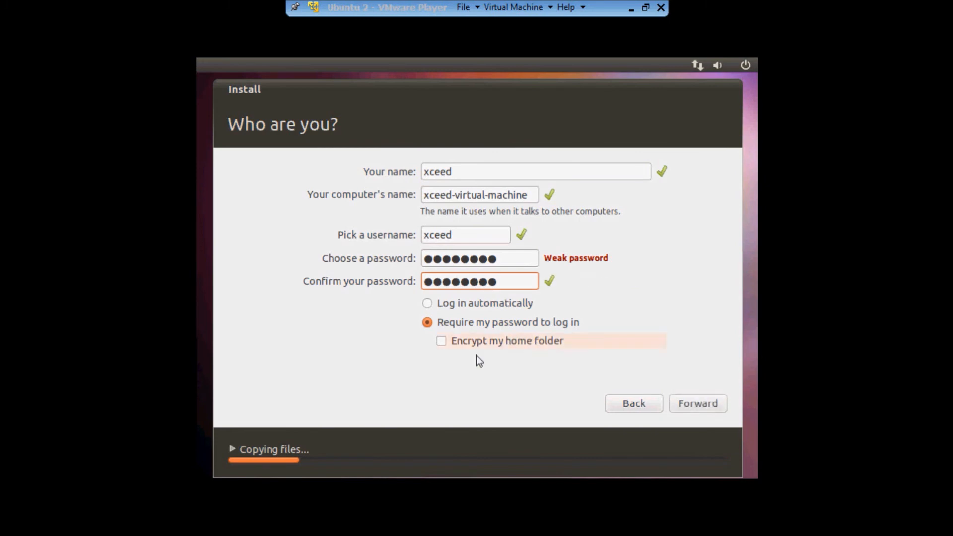
click(697, 405)
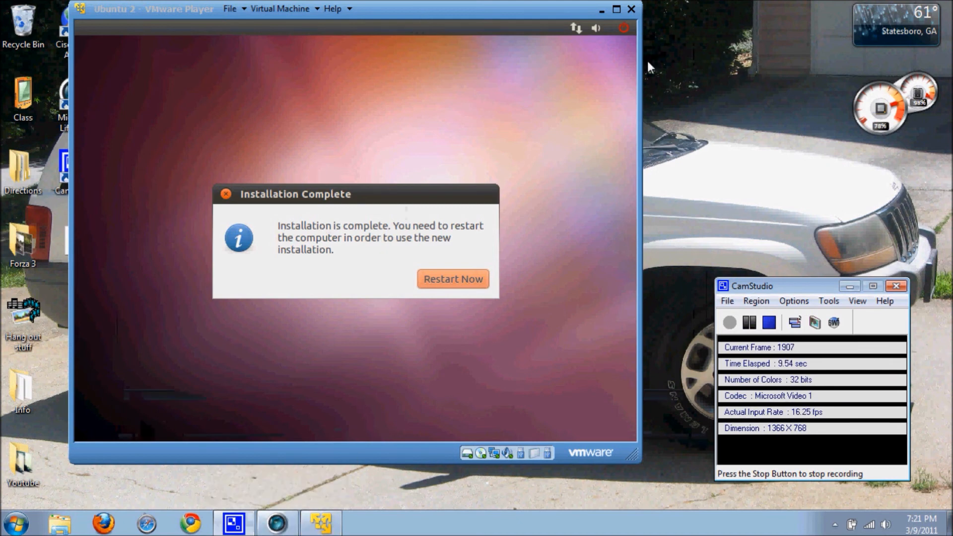
Step: Return the VM to full screen and choose Restart Now in Installation Complete
mouse_move(455, 7)
mouse_down()
mouse_move(480, 7)
mouse_move(471, 10)
mouse_up()
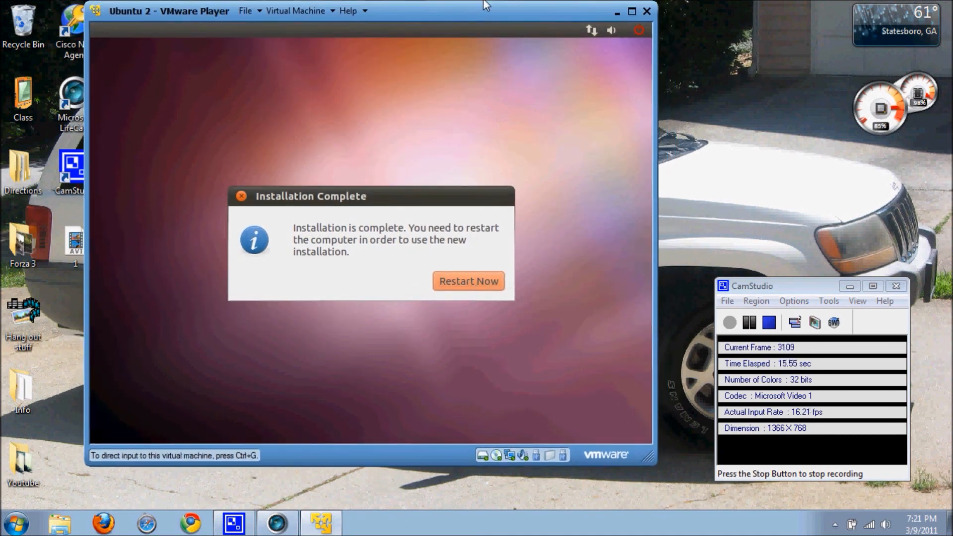
click(632, 11)
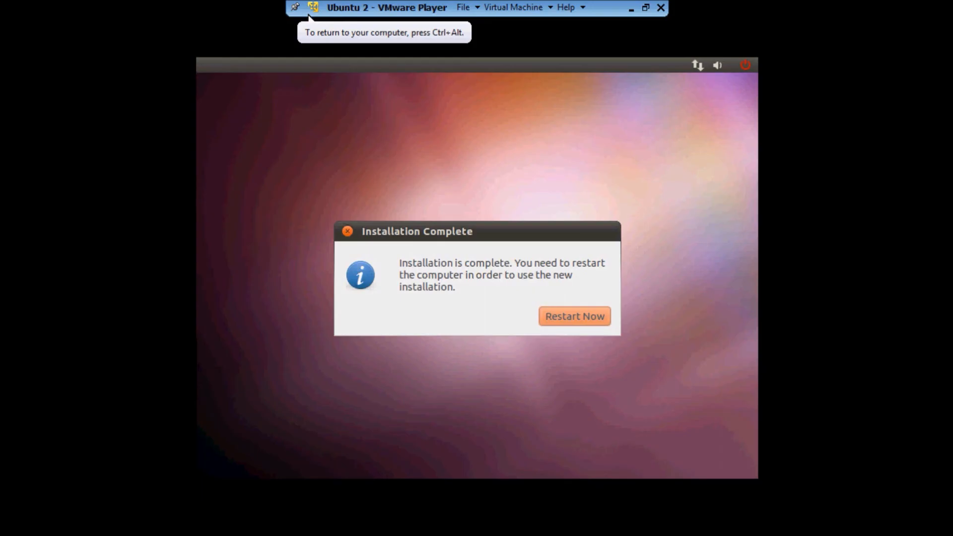
click(582, 322)
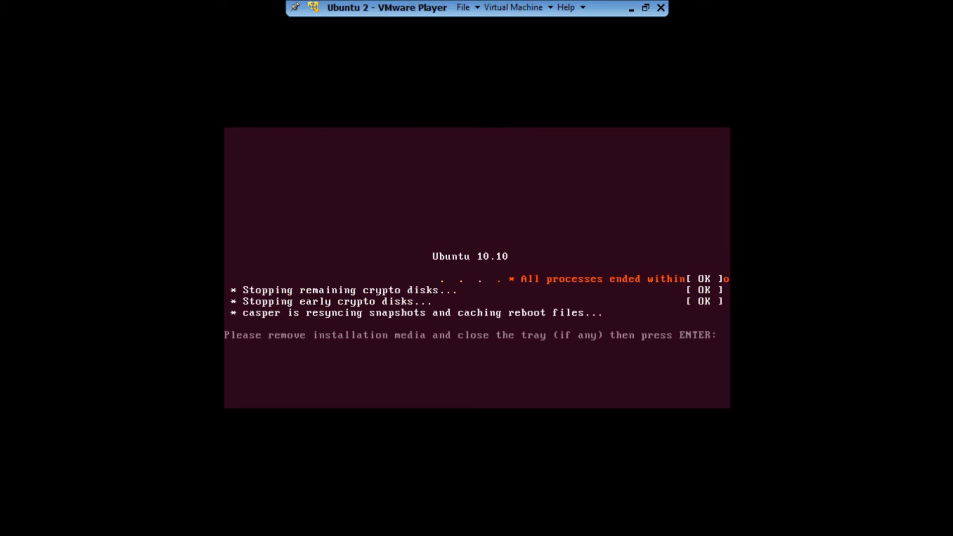
Step: Confirm media removal to reboot, check the CD/DVD drive options, and resume full screen
key(Return)
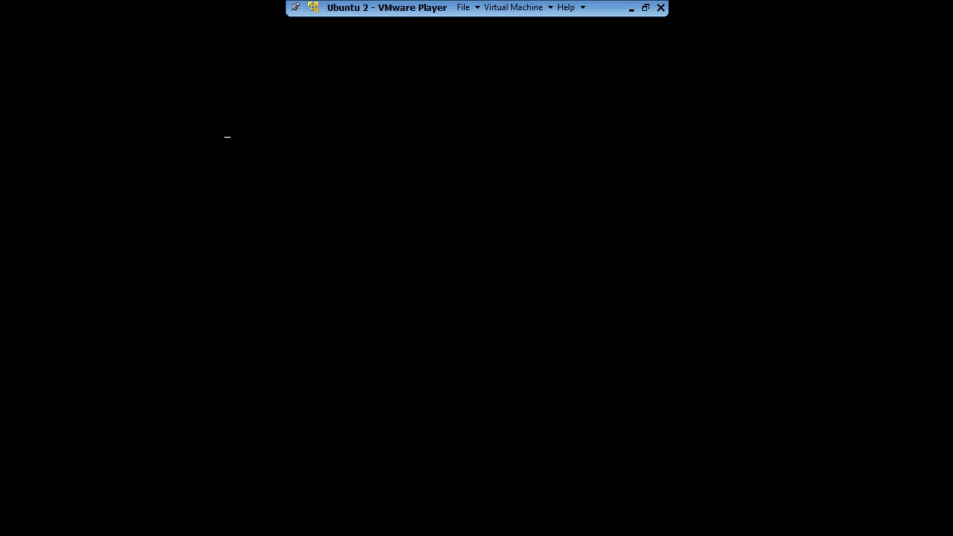
key(ctrl+alt)
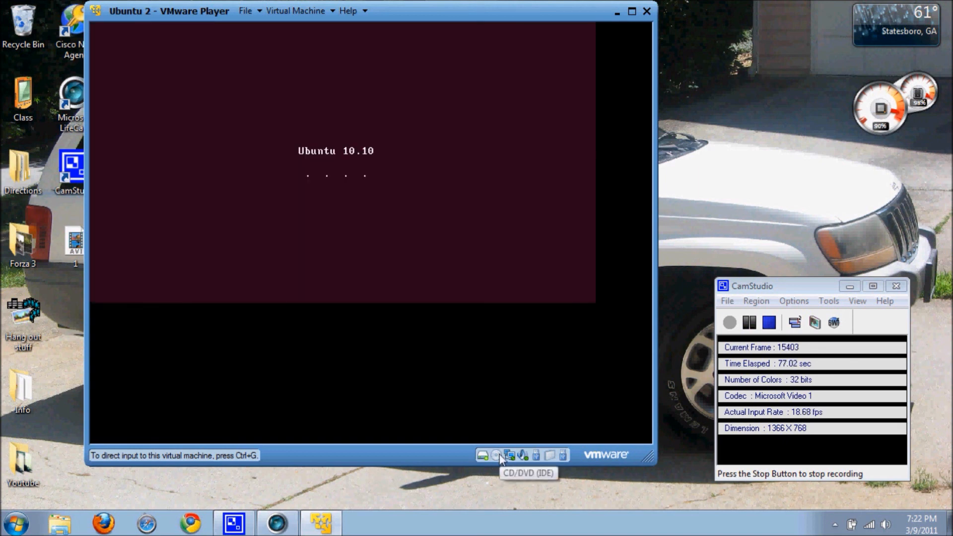
click(497, 455)
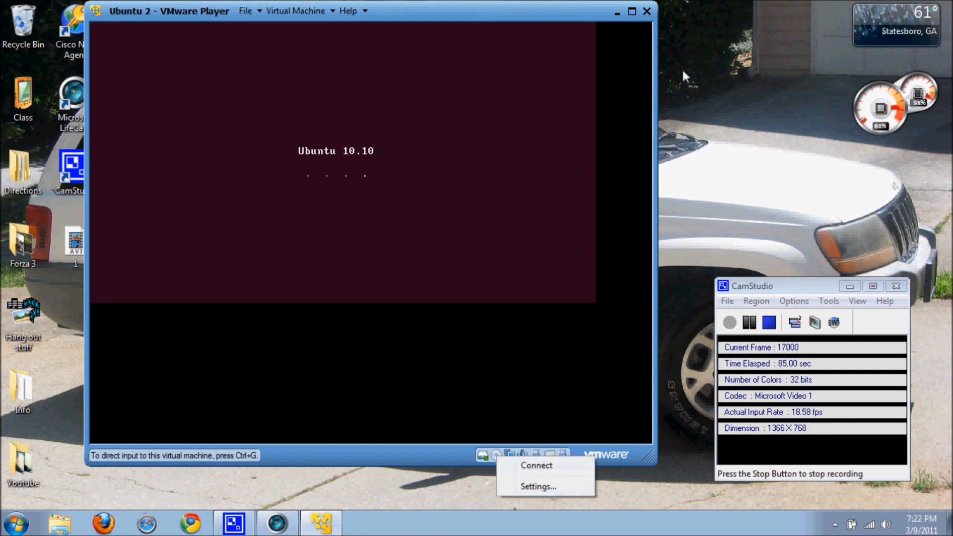
click(633, 10)
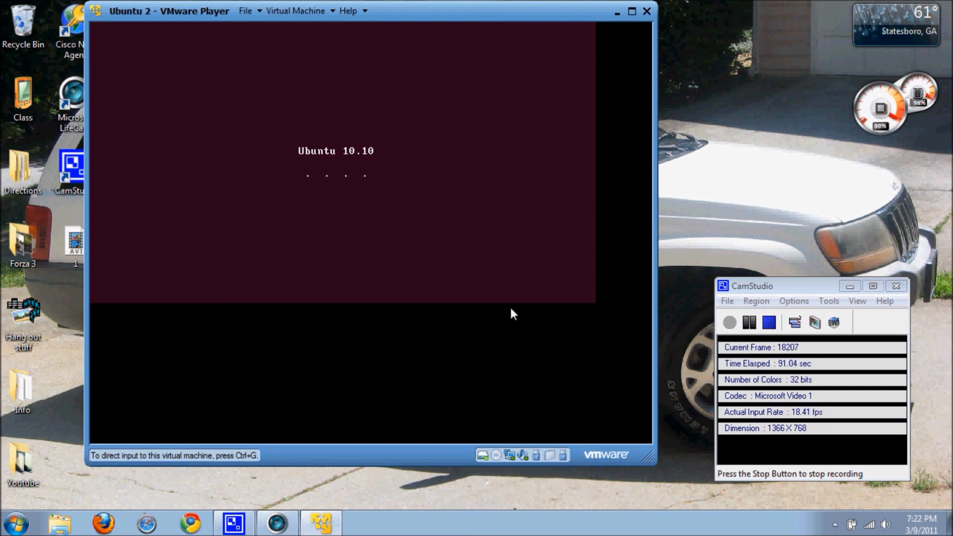
click(633, 12)
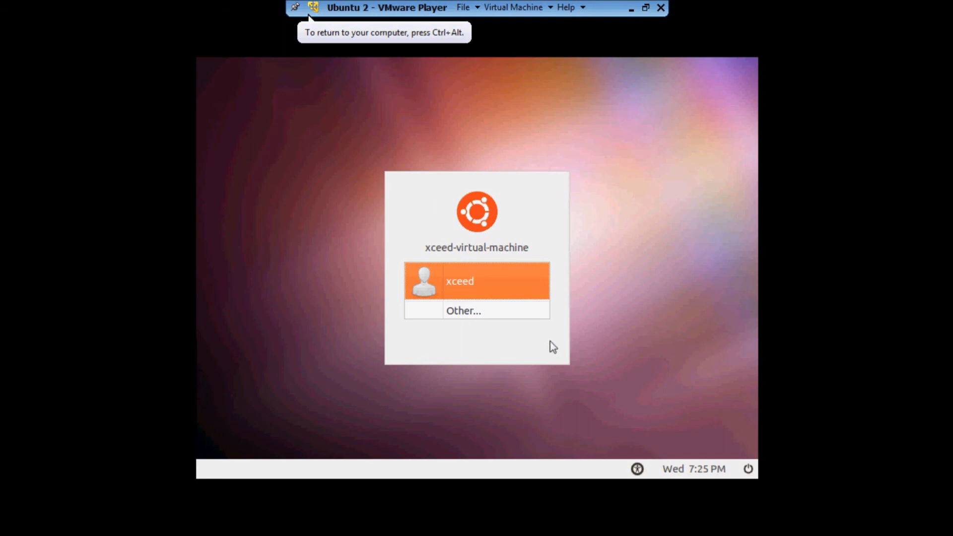
Step: Select the user account at the login screen and submit its password
click(499, 281)
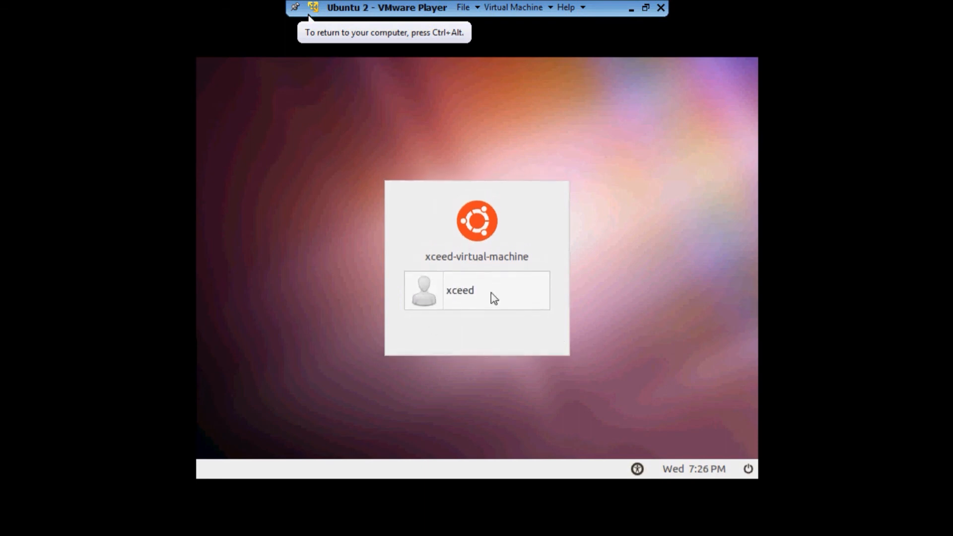
text(*****)
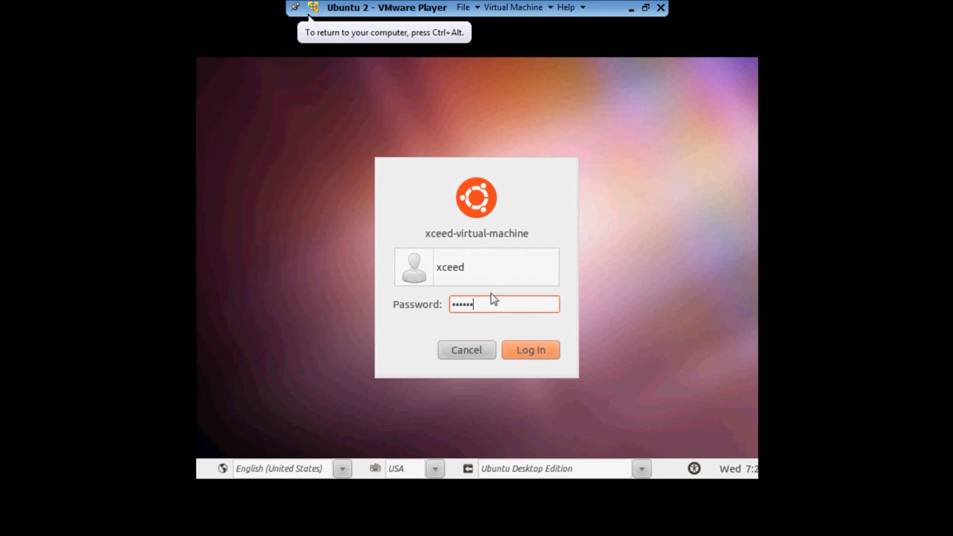
text(**)
key(Return)
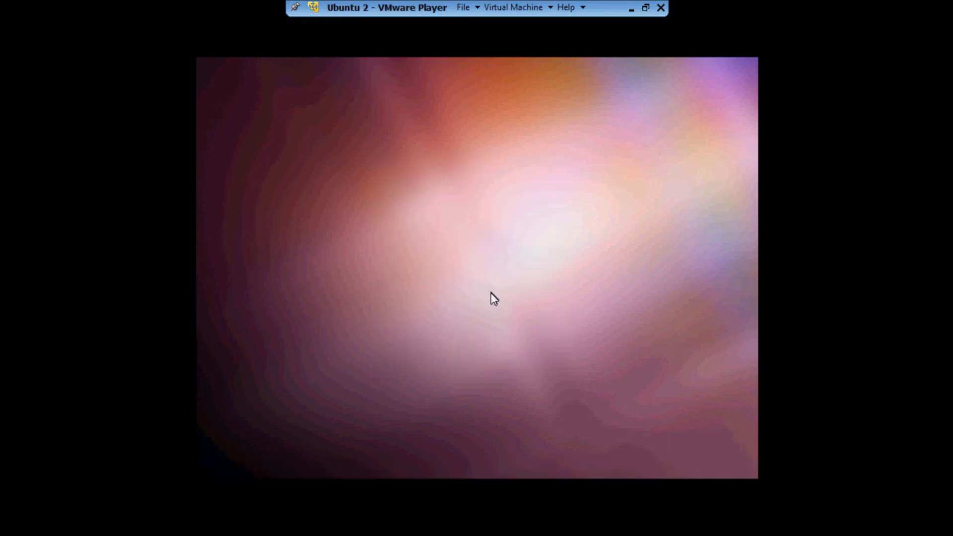